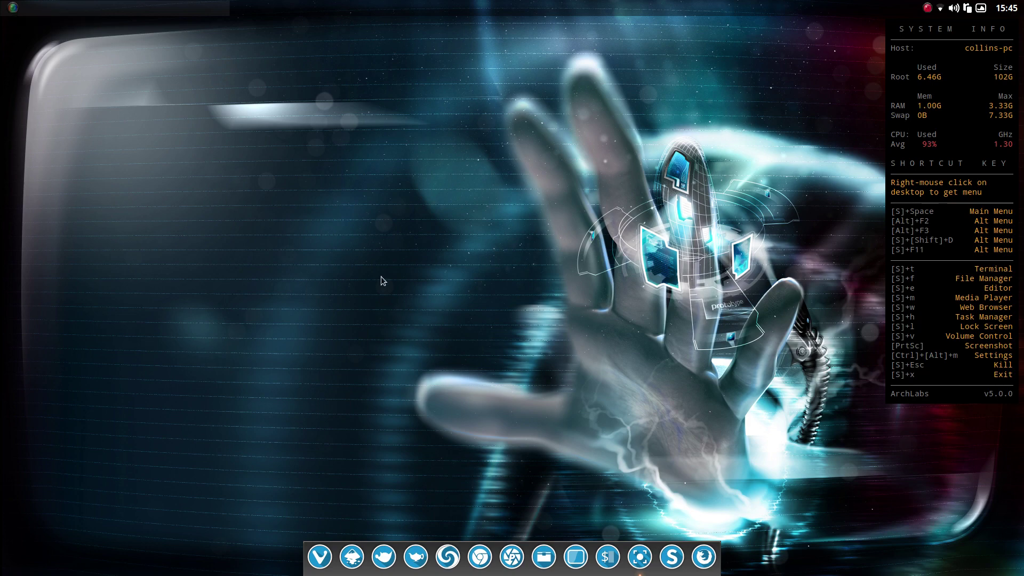
Launch ArchLabs Hello from the desktop right-click root menu
{"action": "right_click", "coordinate": [395, 155]}
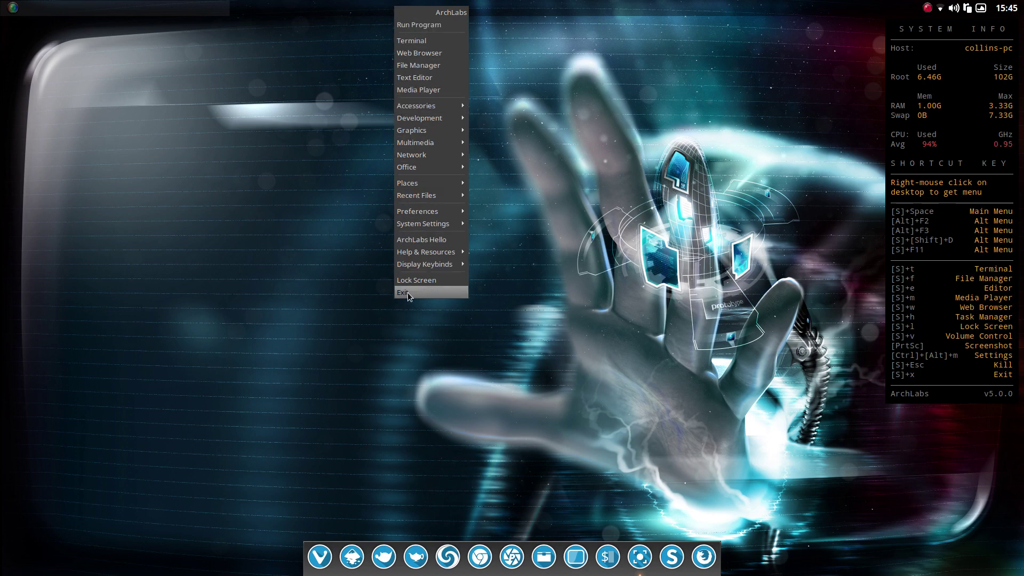
{"action": "right_click", "coordinate": [214, 108]}
{"action": "left_click", "coordinate": [152, 101]}
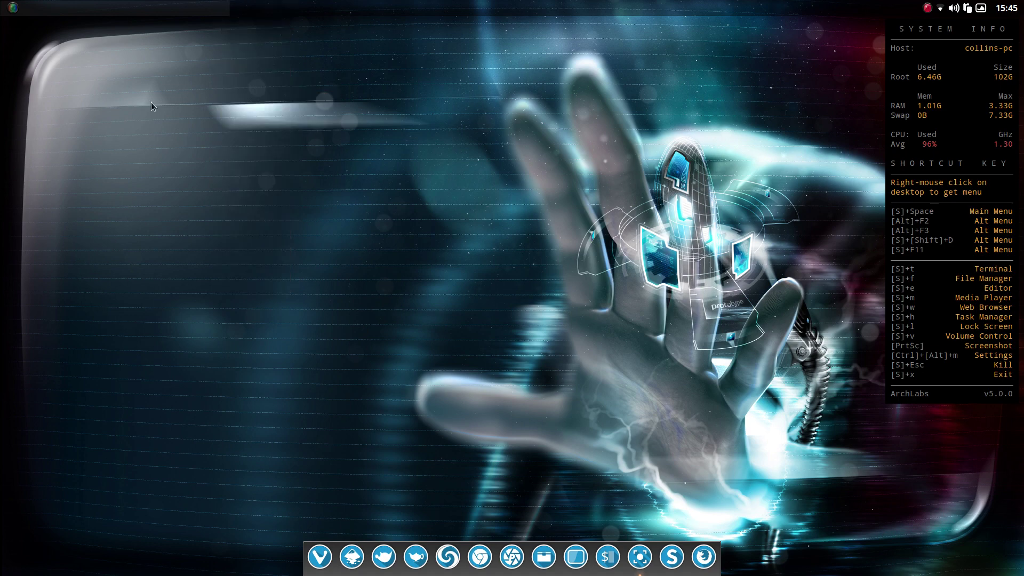
{"action": "right_click", "coordinate": [447, 120]}
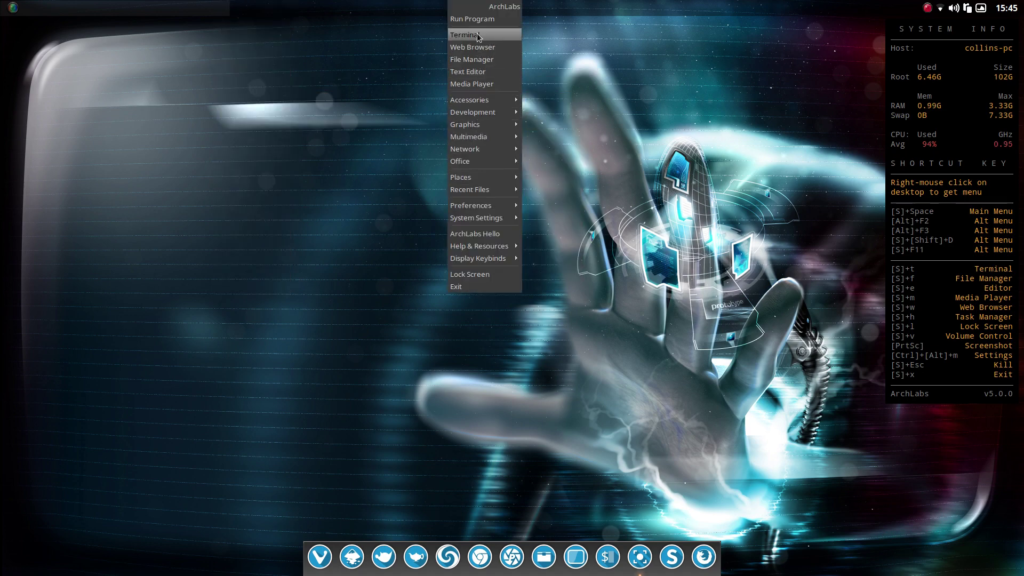
{"action": "mouse_move", "coordinate": [482, 181]}
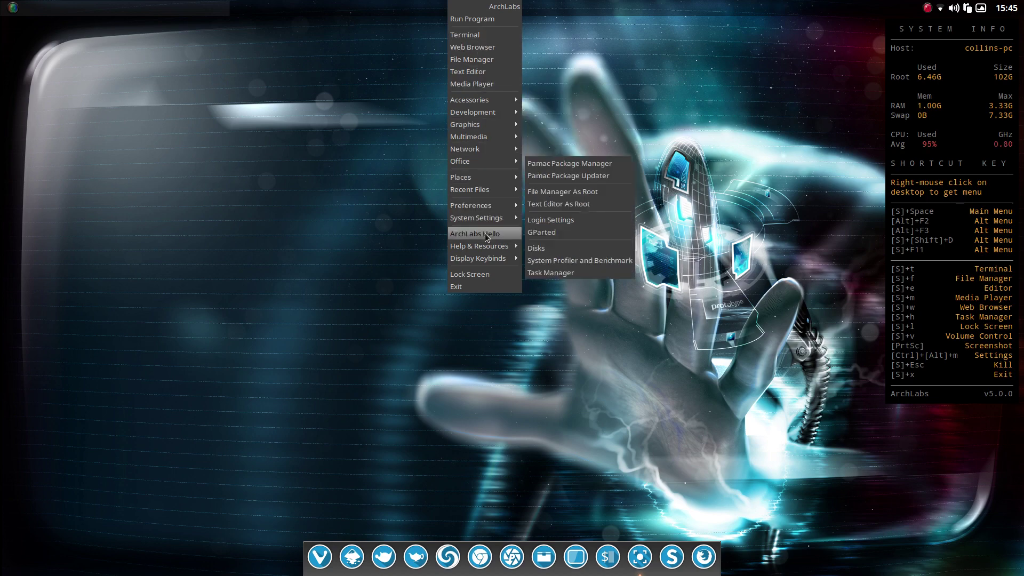
{"action": "left_click", "coordinate": [466, 234]}
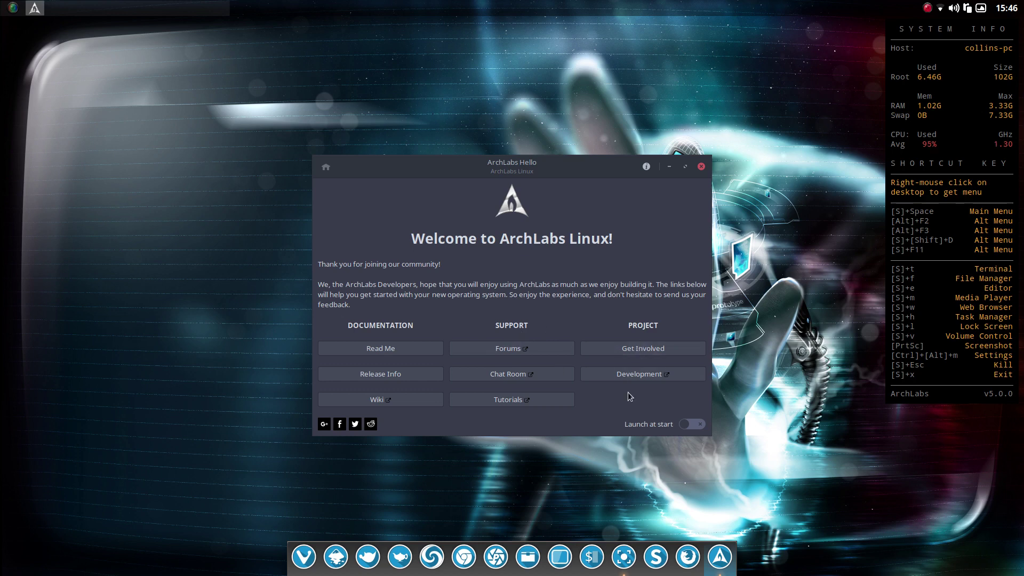
Close the ArchLabs Hello welcome window after reading its page
{"action": "left_click", "coordinate": [701, 167]}
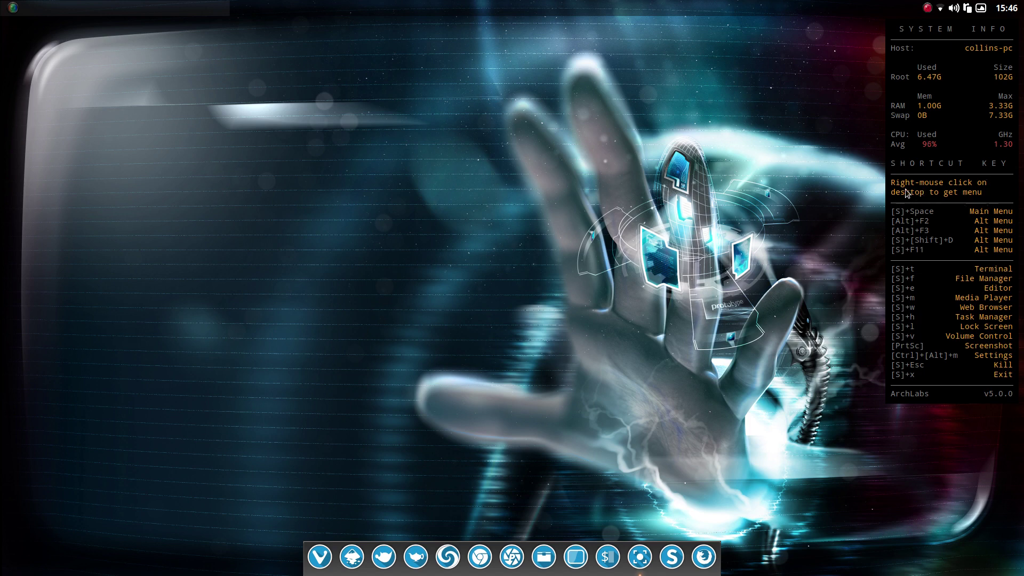
Dismiss the desktop root menu and bring up the Application Finder with Alt+F3
{"action": "right_click", "coordinate": [349, 123]}
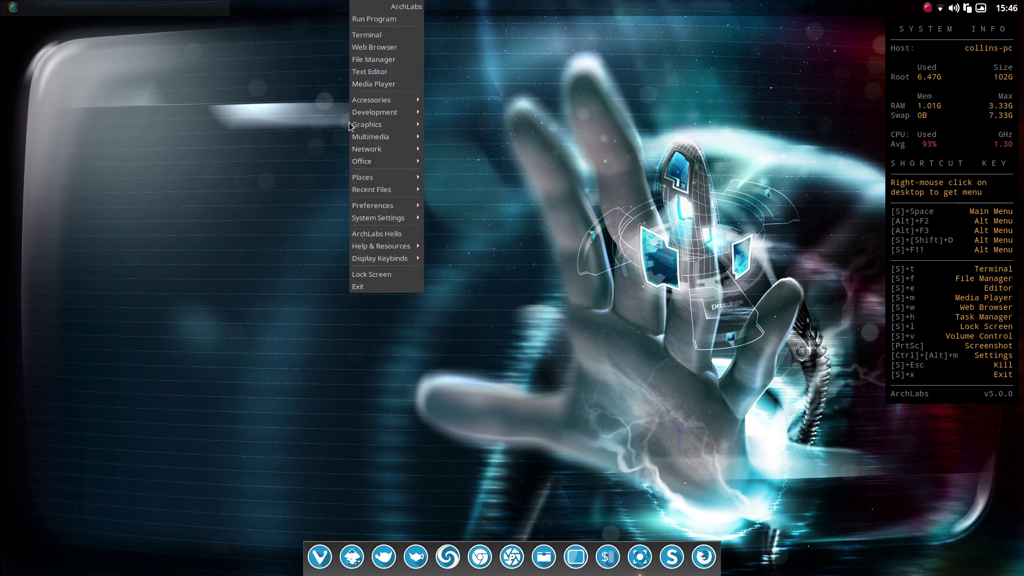
{"action": "left_click", "coordinate": [750, 202]}
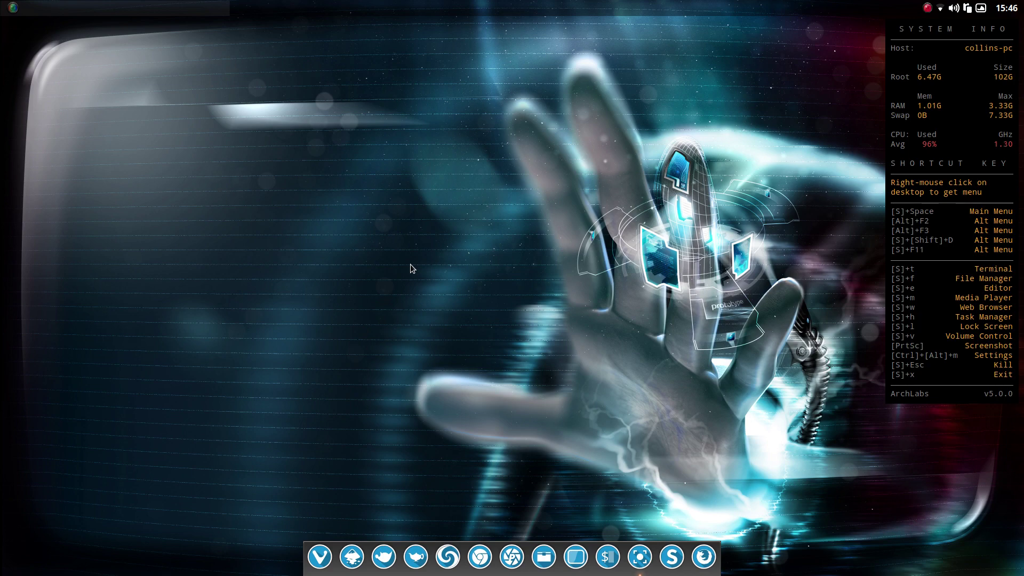
{"action": "key", "text": "alt+F3"}
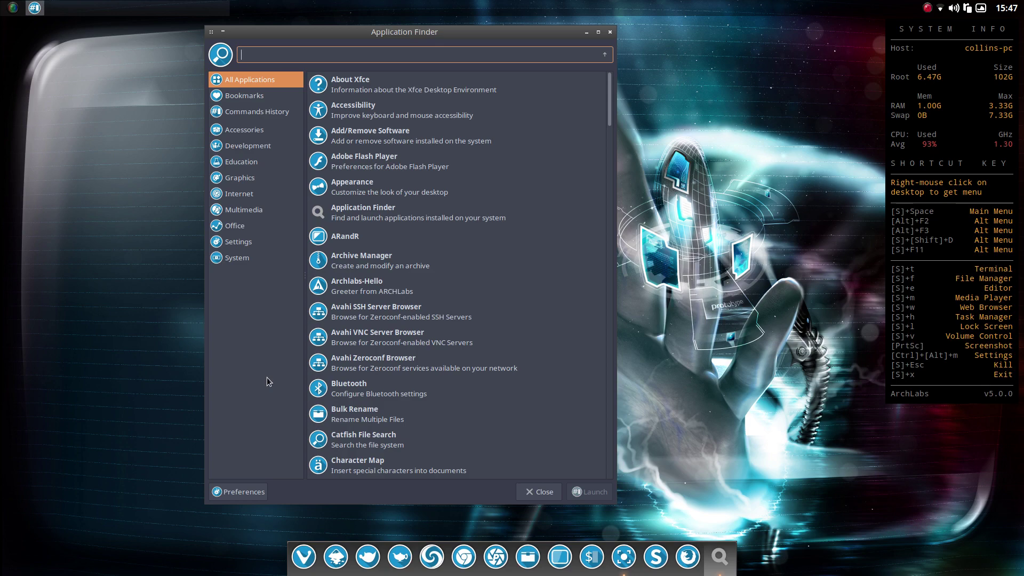
Filter the Application Finder list to the Accessories category
{"action": "left_click", "coordinate": [245, 133]}
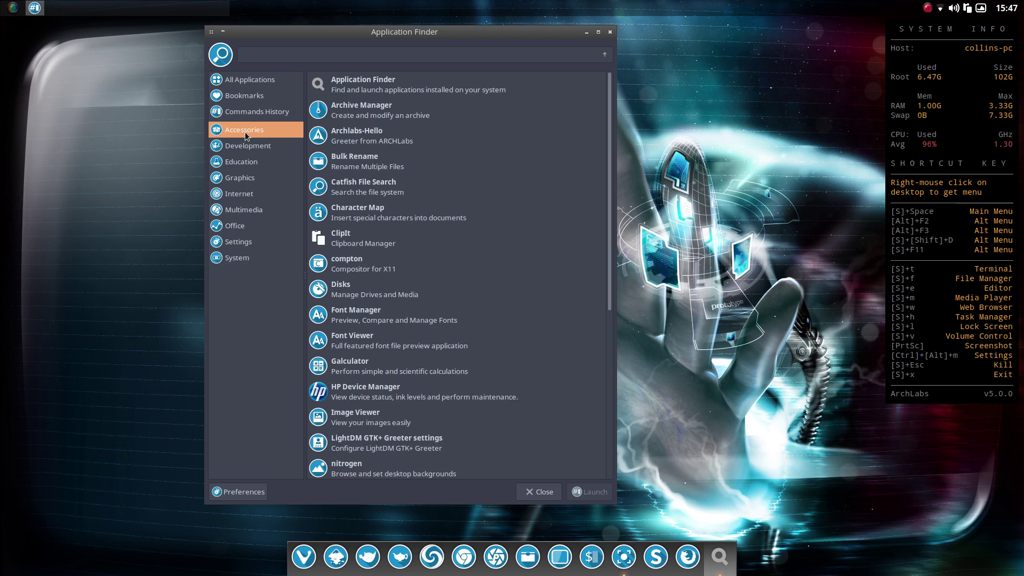
{"action": "scroll", "coordinate": [533, 157], "scroll_direction": "down", "scroll_amount": 5}
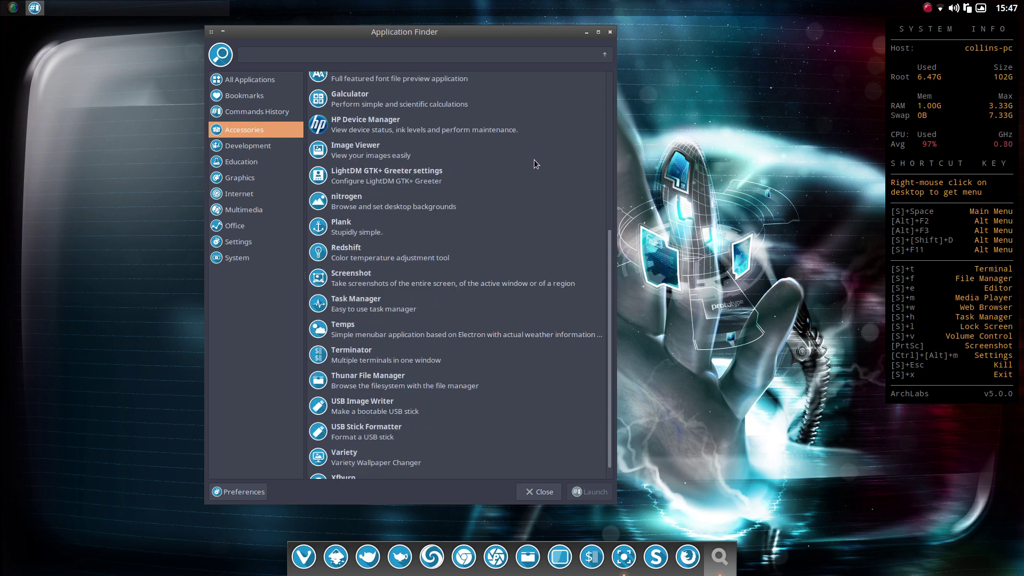
{"action": "scroll", "coordinate": [536, 172], "scroll_direction": "up", "scroll_amount": 5}
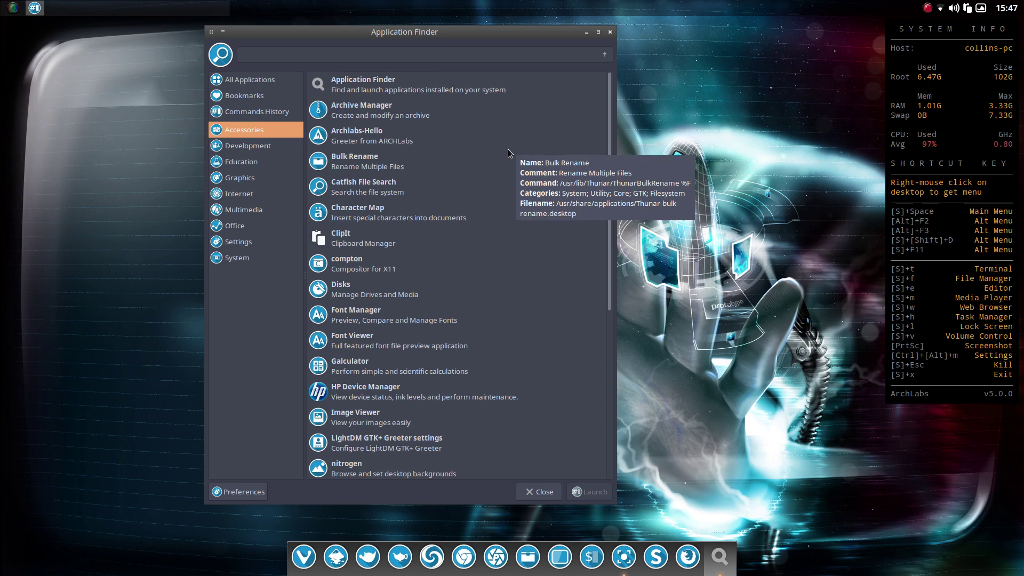
{"action": "scroll", "coordinate": [530, 153], "scroll_direction": "down", "scroll_amount": 2}
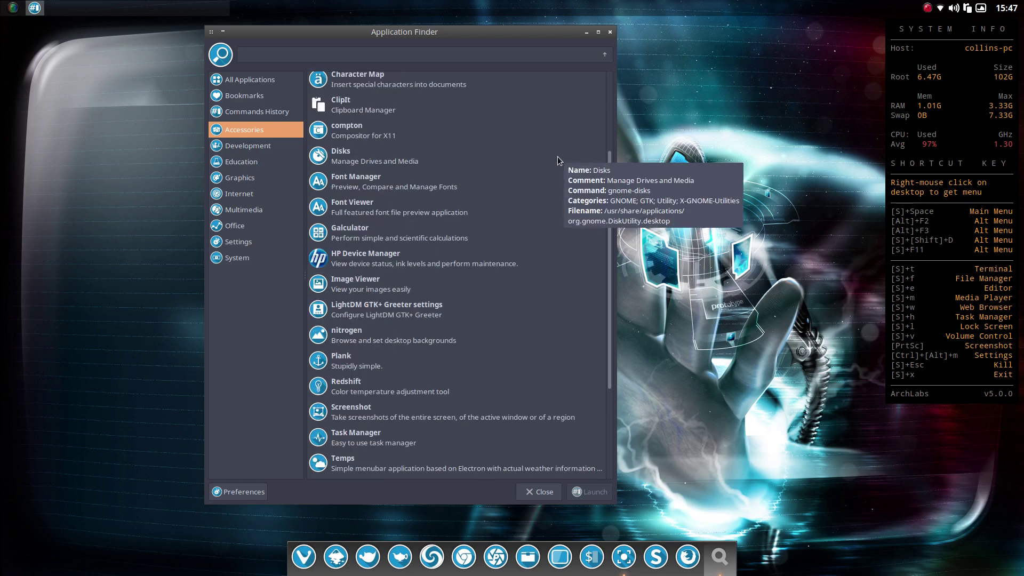
{"action": "scroll", "coordinate": [557, 155], "scroll_direction": "down", "scroll_amount": 3}
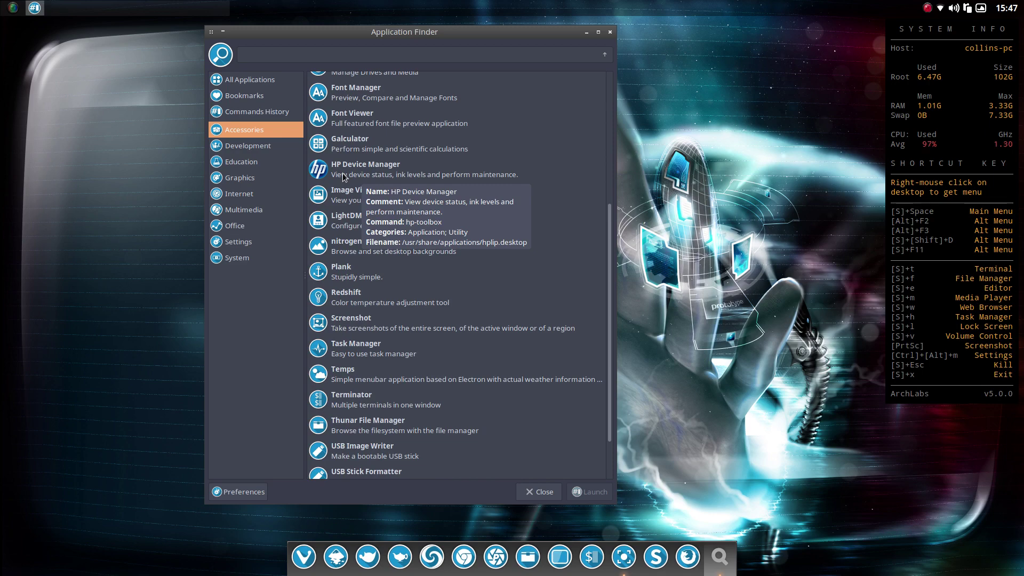
{"action": "mouse_move", "coordinate": [539, 217]}
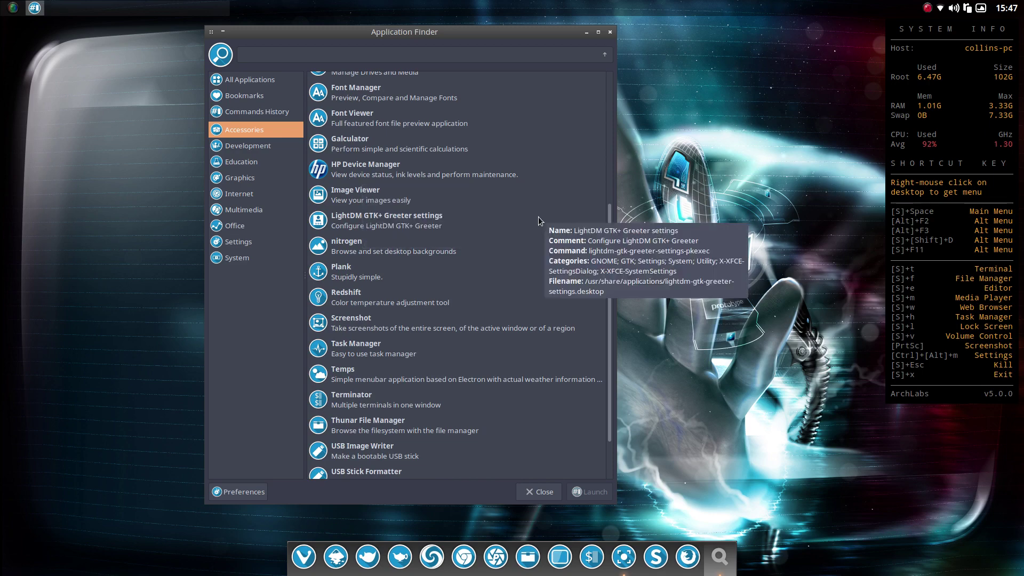
{"action": "scroll", "coordinate": [538, 216], "scroll_direction": "down", "scroll_amount": 2}
{"action": "mouse_move", "coordinate": [425, 192]}
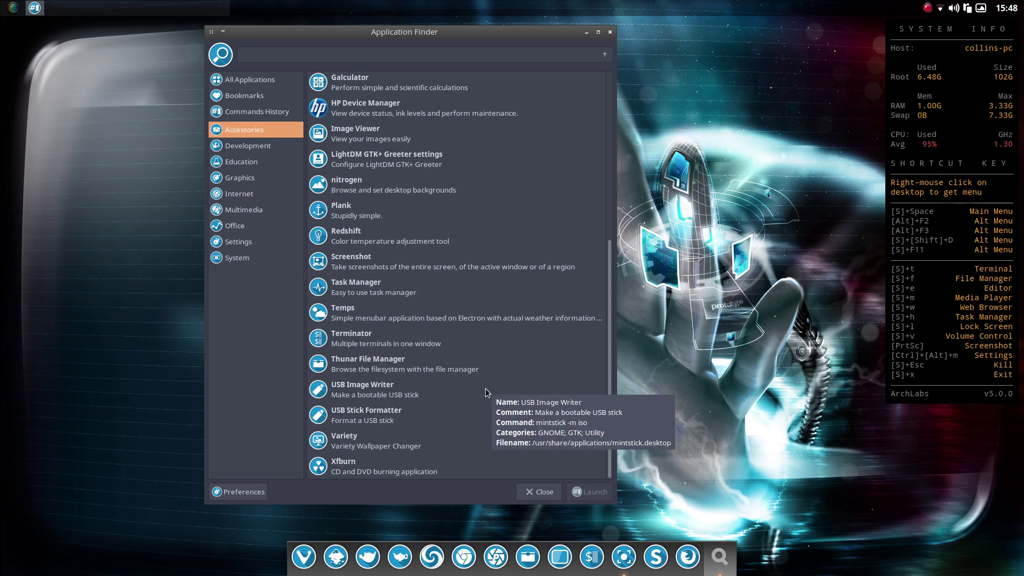
{"action": "left_click", "coordinate": [267, 149]}
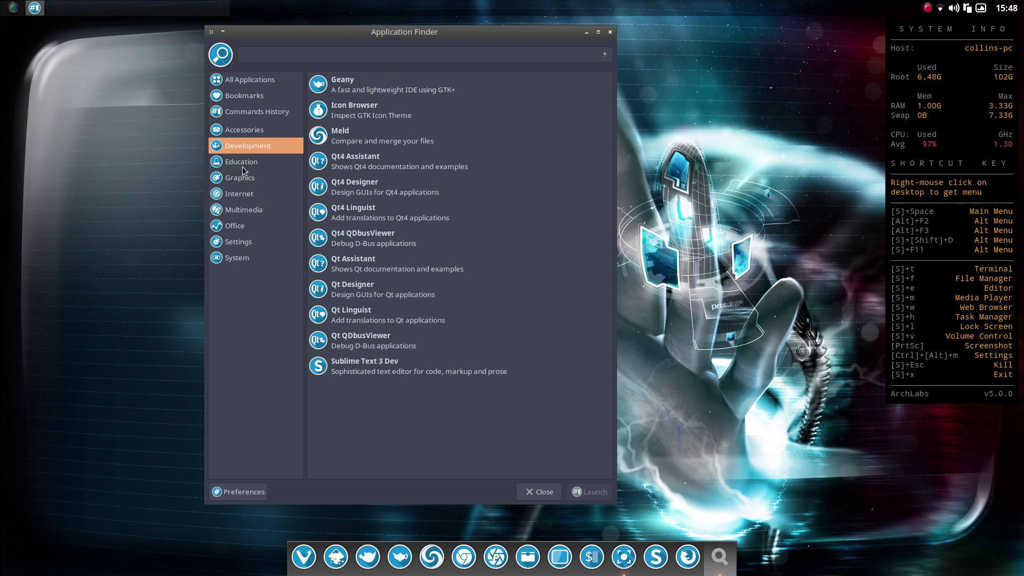
Step through the Graphics, Internet and Multimedia categories, ending on the Office apps
{"action": "left_click", "coordinate": [241, 181]}
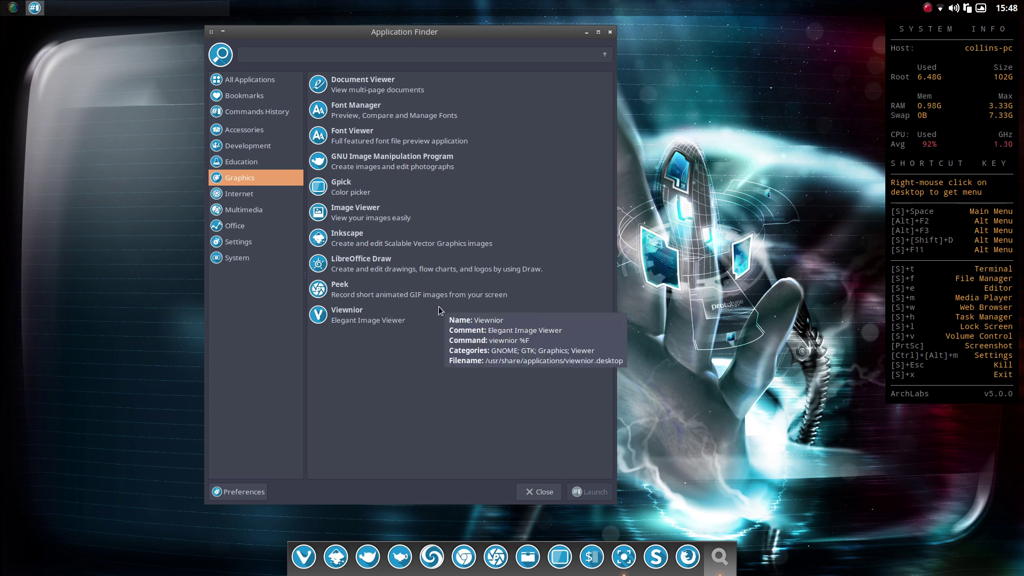
{"action": "left_click", "coordinate": [241, 196]}
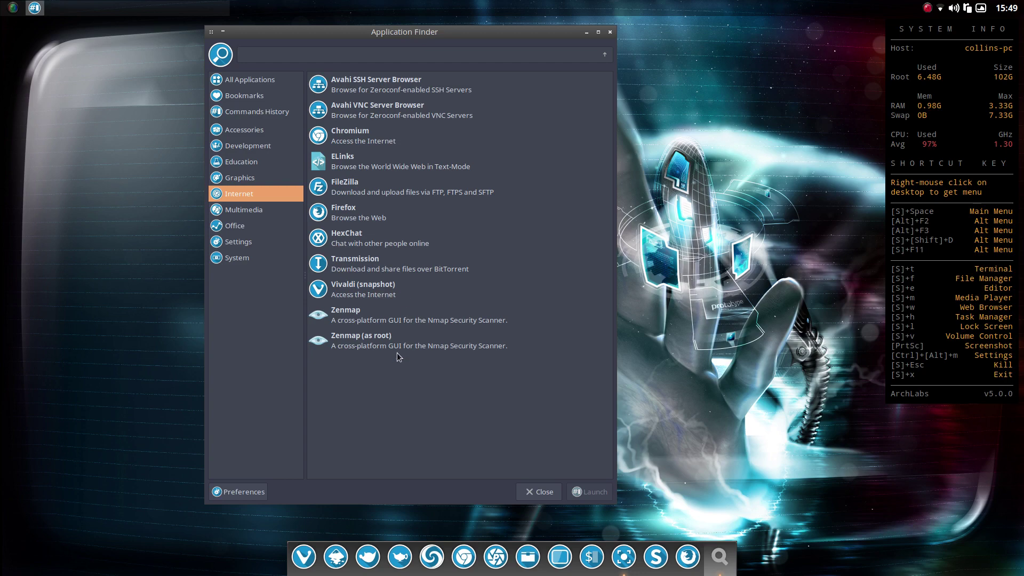
{"action": "left_click", "coordinate": [254, 211]}
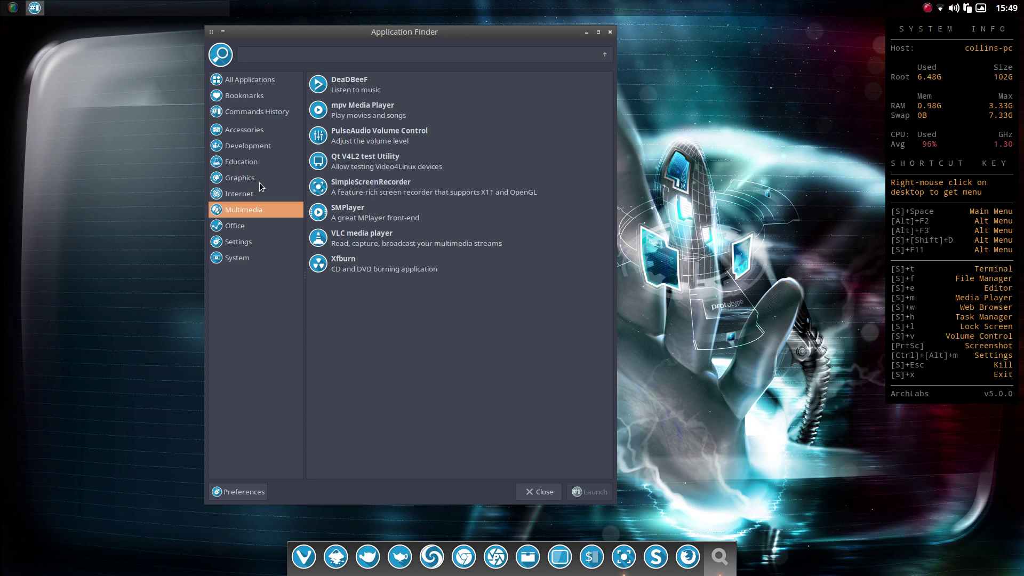
{"action": "left_click", "coordinate": [229, 225]}
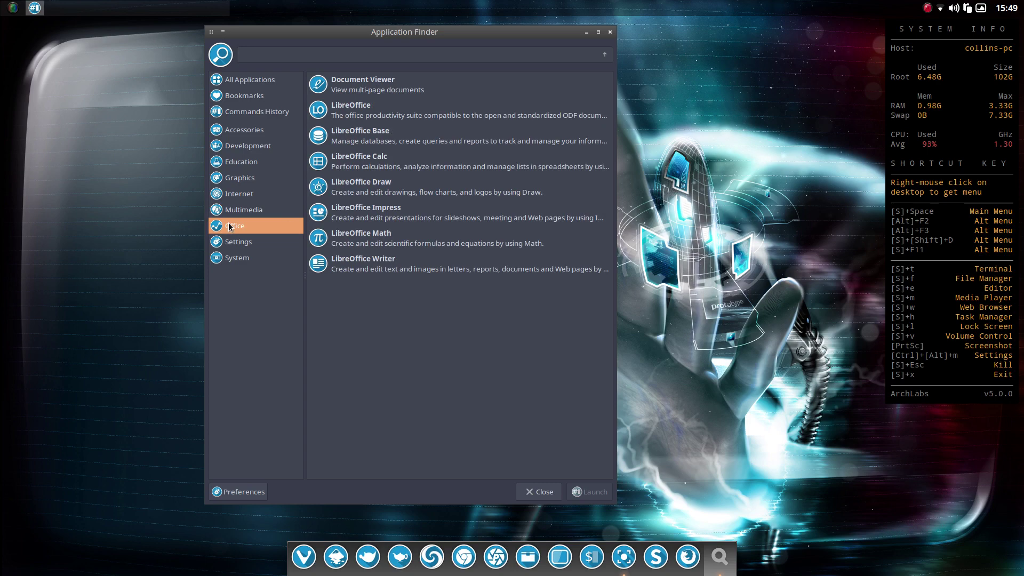
{"action": "left_click", "coordinate": [231, 237]}
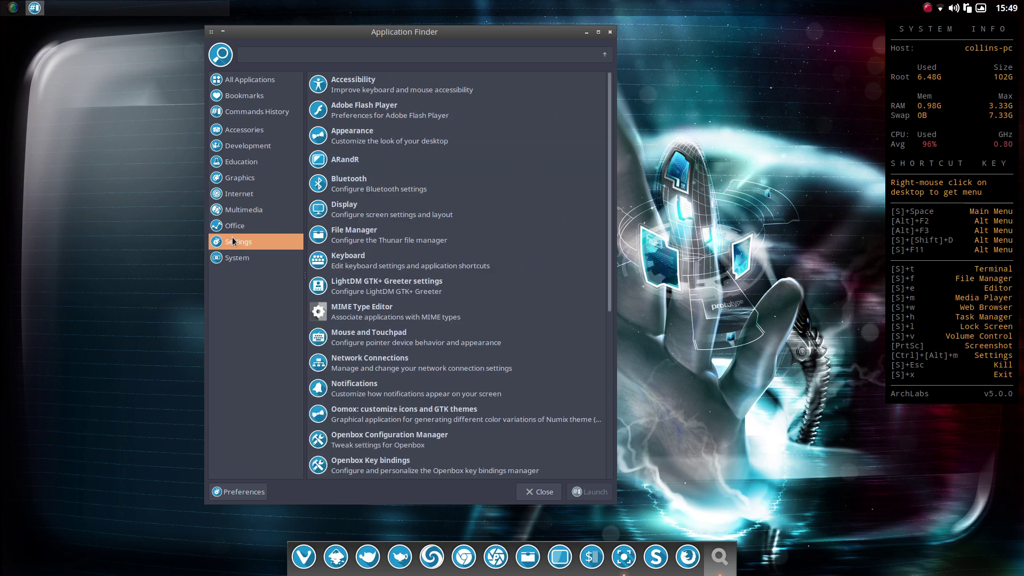
{"action": "scroll", "coordinate": [507, 197], "scroll_direction": "down", "scroll_amount": 5}
{"action": "scroll", "coordinate": [506, 196], "scroll_direction": "down", "scroll_amount": 2}
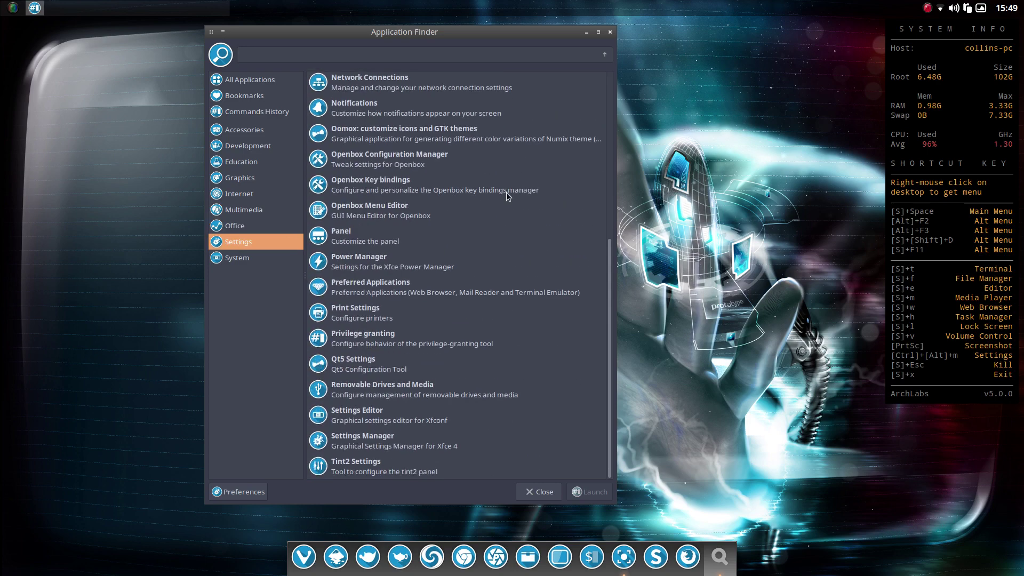
{"action": "left_click", "coordinate": [241, 258]}
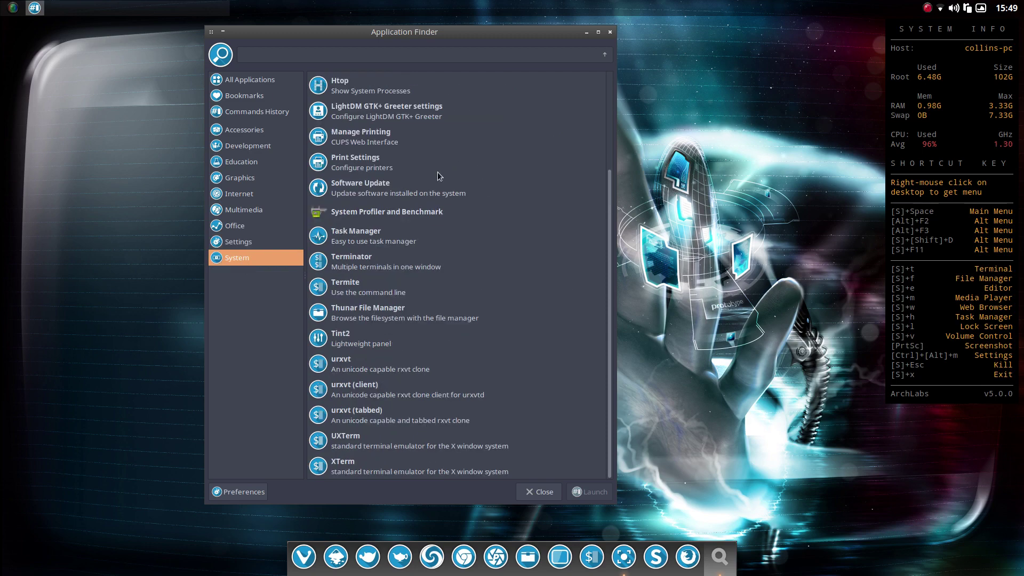
{"action": "left_click", "coordinate": [242, 242]}
{"action": "left_click", "coordinate": [233, 261]}
{"action": "left_click", "coordinate": [235, 242]}
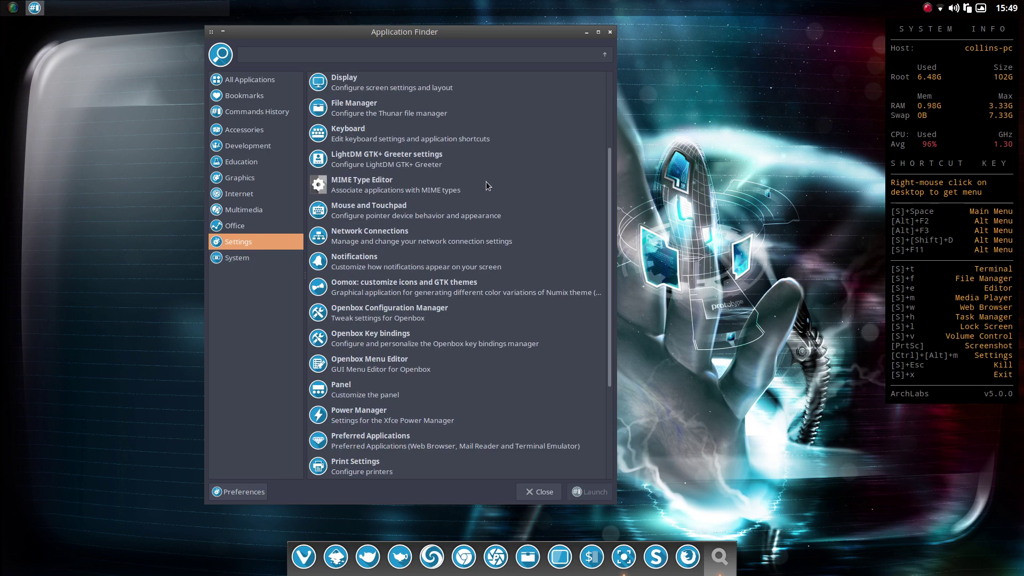
{"action": "scroll", "coordinate": [513, 133], "scroll_direction": "down", "scroll_amount": 3}
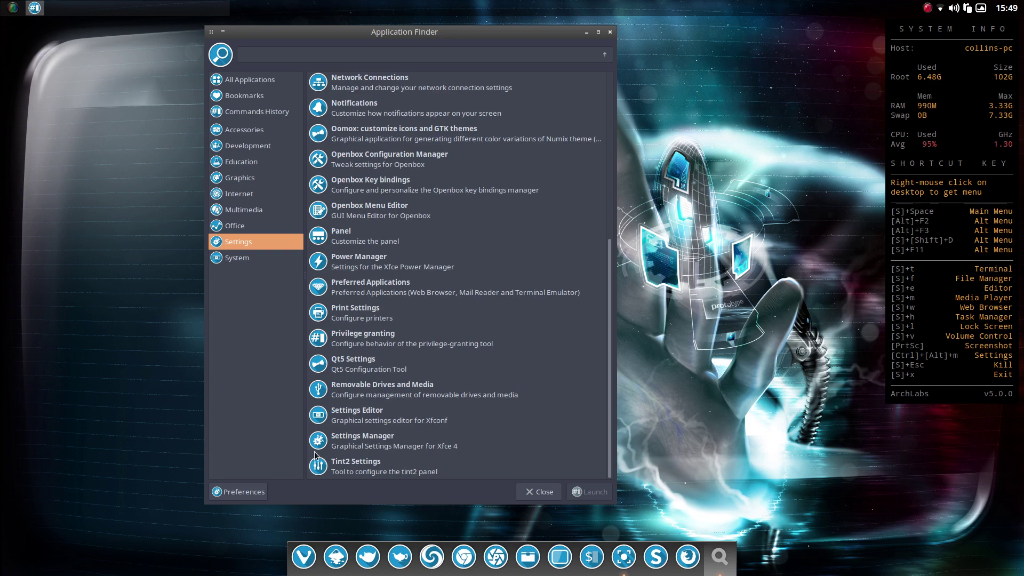
Scroll the Settings list to review entries like MIME Type Editor, Notifications and Panel
{"action": "mouse_move", "coordinate": [360, 415]}
{"action": "scroll", "coordinate": [488, 362], "scroll_direction": "up", "scroll_amount": 5}
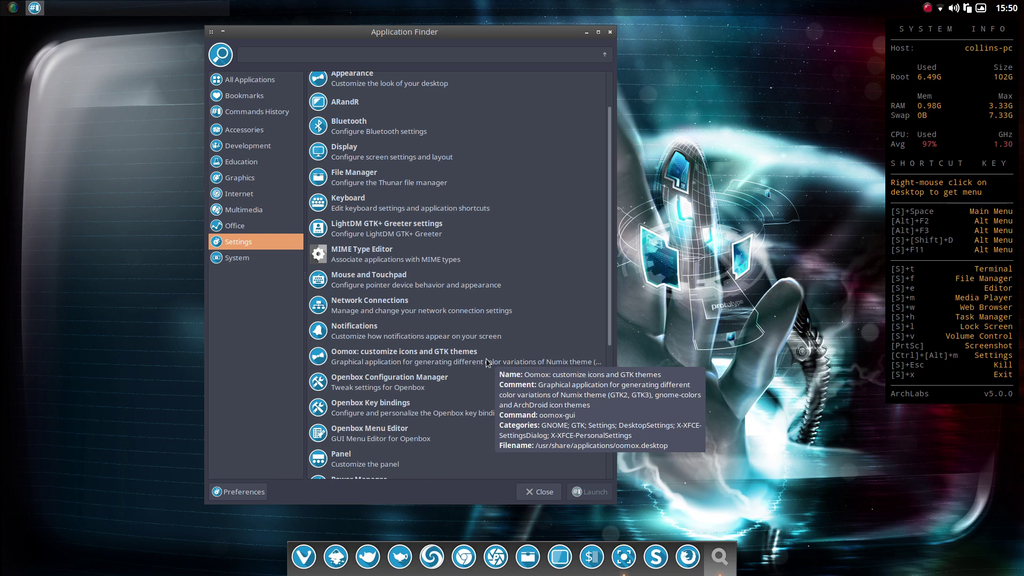
{"action": "scroll", "coordinate": [473, 268], "scroll_direction": "down", "scroll_amount": 4}
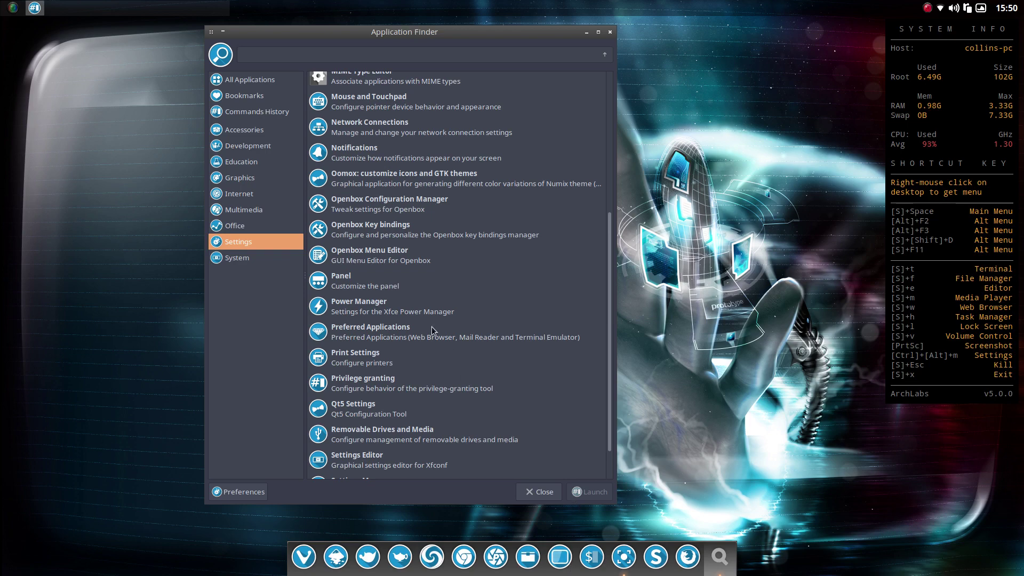
{"action": "scroll", "coordinate": [497, 303], "scroll_direction": "up", "scroll_amount": 5}
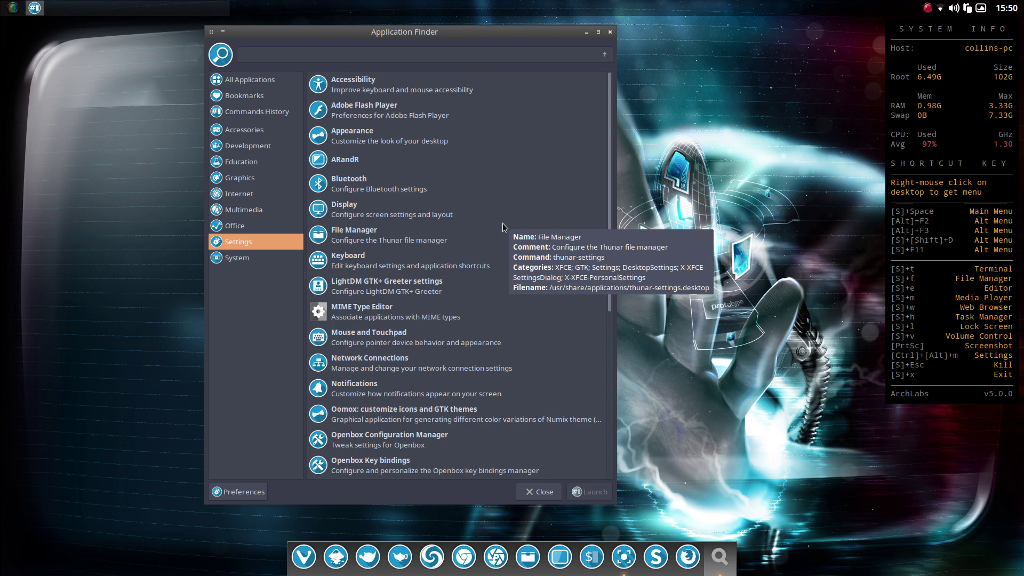
{"action": "scroll", "coordinate": [502, 223], "scroll_direction": "down", "scroll_amount": 3}
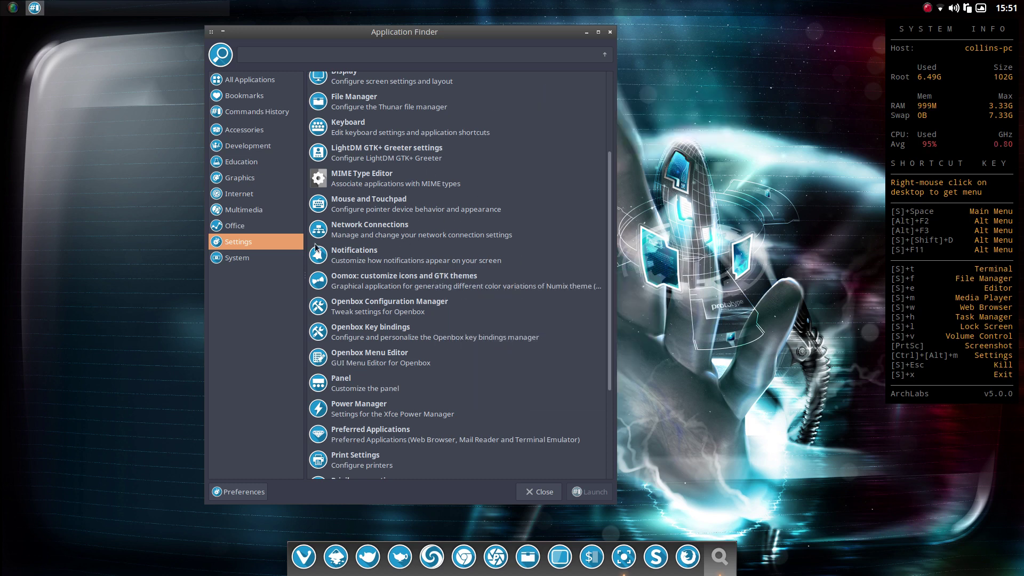
Close the Application Finder and open the Nitrogen wallpaper chooser from the desktop menu
{"action": "left_click", "coordinate": [610, 33]}
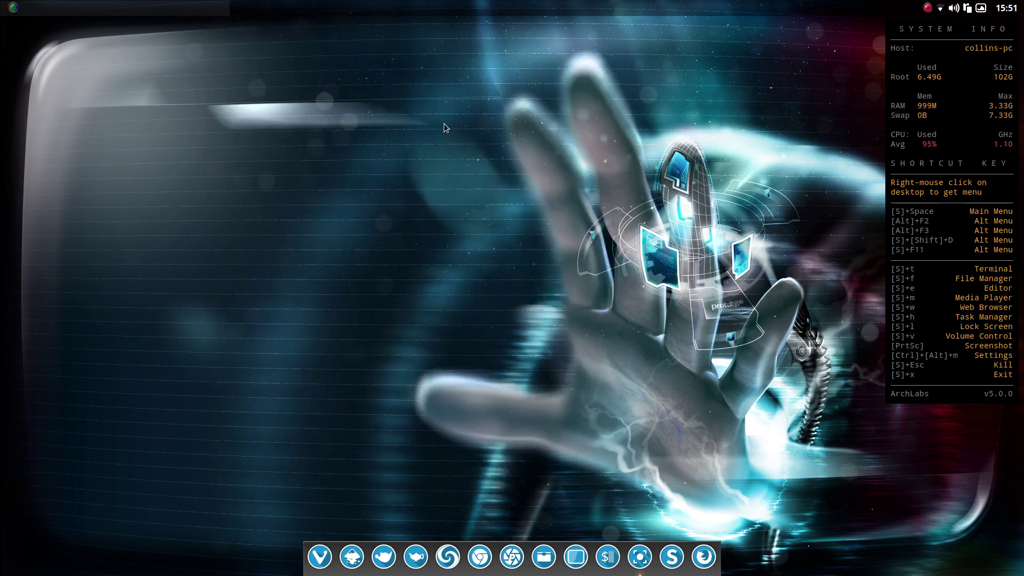
{"action": "right_click", "coordinate": [421, 134]}
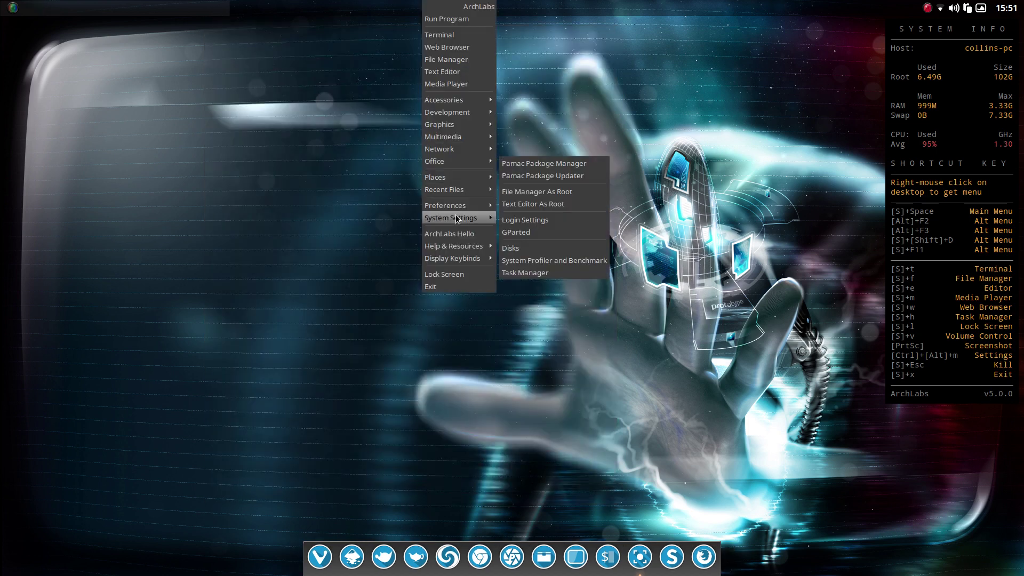
{"action": "mouse_move", "coordinate": [458, 208]}
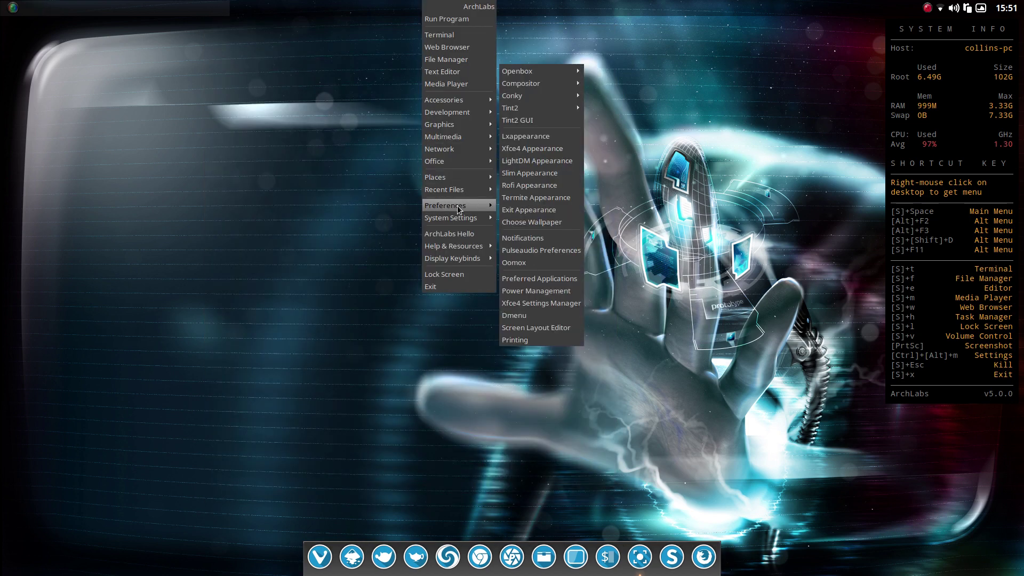
{"action": "left_click", "coordinate": [529, 222]}
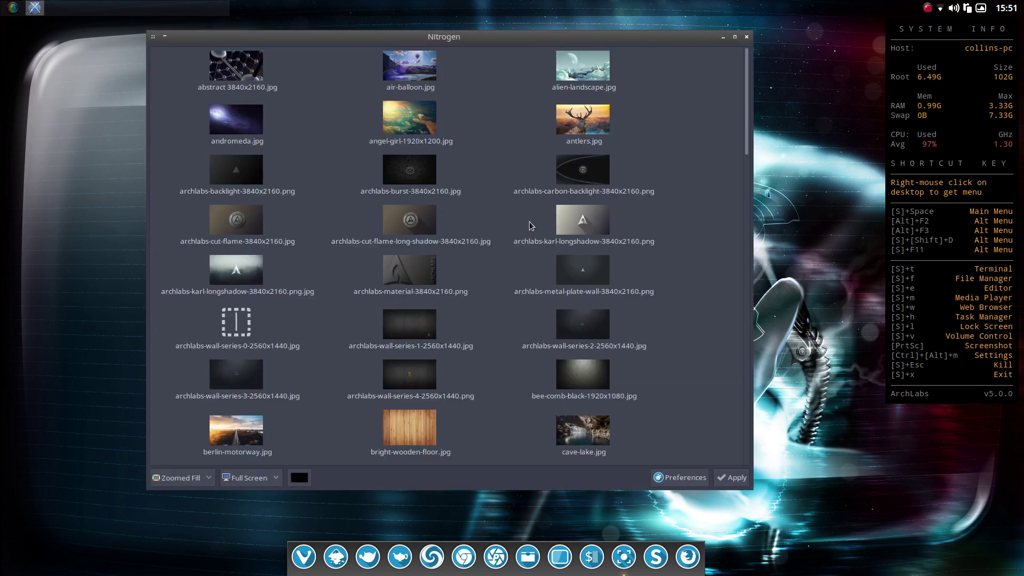
Apply archlabs-wall-series-4-2560x1440.png as the wallpaper, then minimise and restore Nitrogen
{"action": "scroll", "coordinate": [607, 180], "scroll_direction": "up", "scroll_amount": 15}
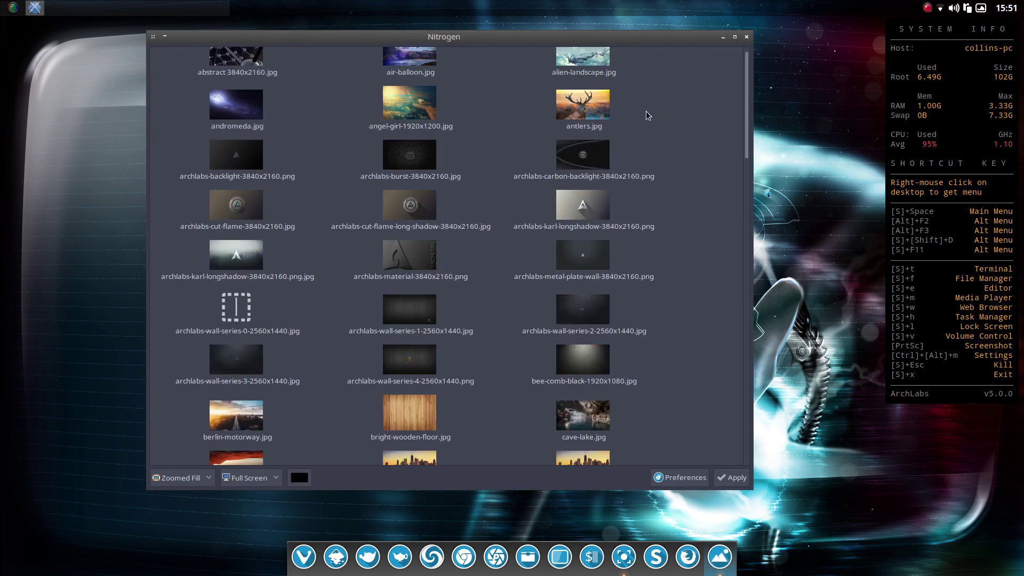
{"action": "scroll", "coordinate": [646, 111], "scroll_direction": "up", "scroll_amount": 1}
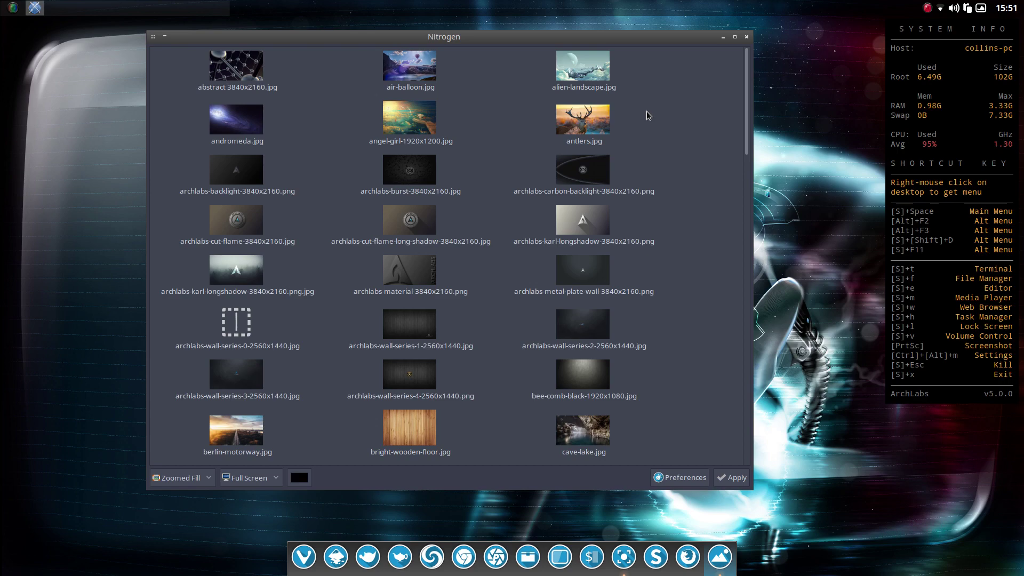
{"action": "scroll", "coordinate": [647, 112], "scroll_direction": "down", "scroll_amount": 15}
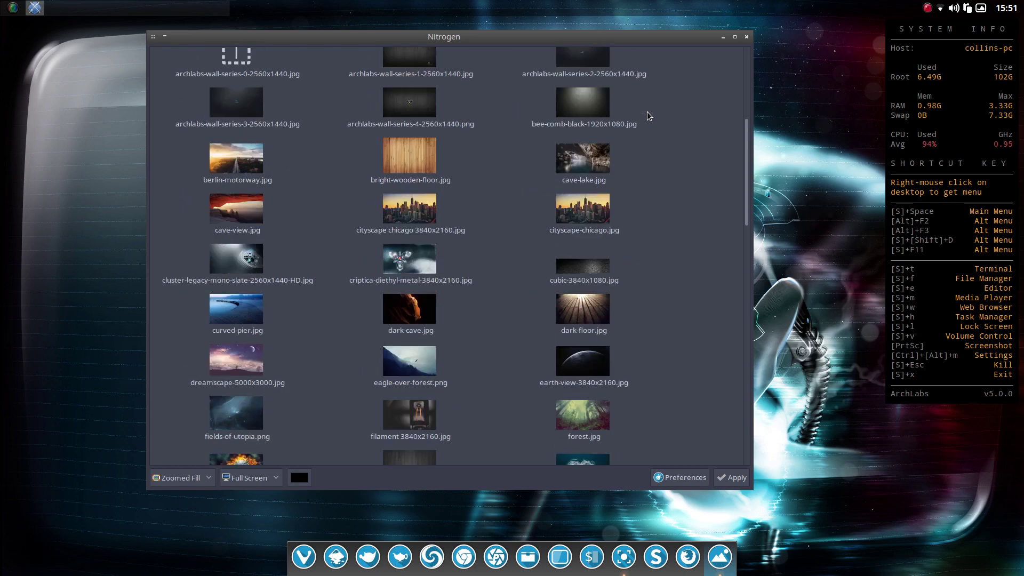
{"action": "scroll", "coordinate": [648, 112], "scroll_direction": "down", "scroll_amount": 15}
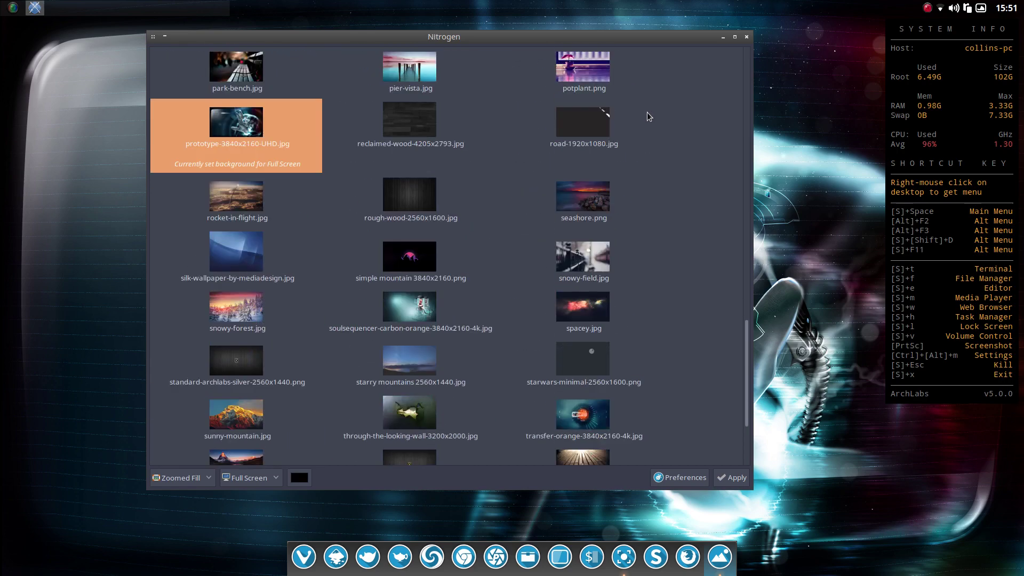
{"action": "scroll", "coordinate": [648, 113], "scroll_direction": "up", "scroll_amount": 20}
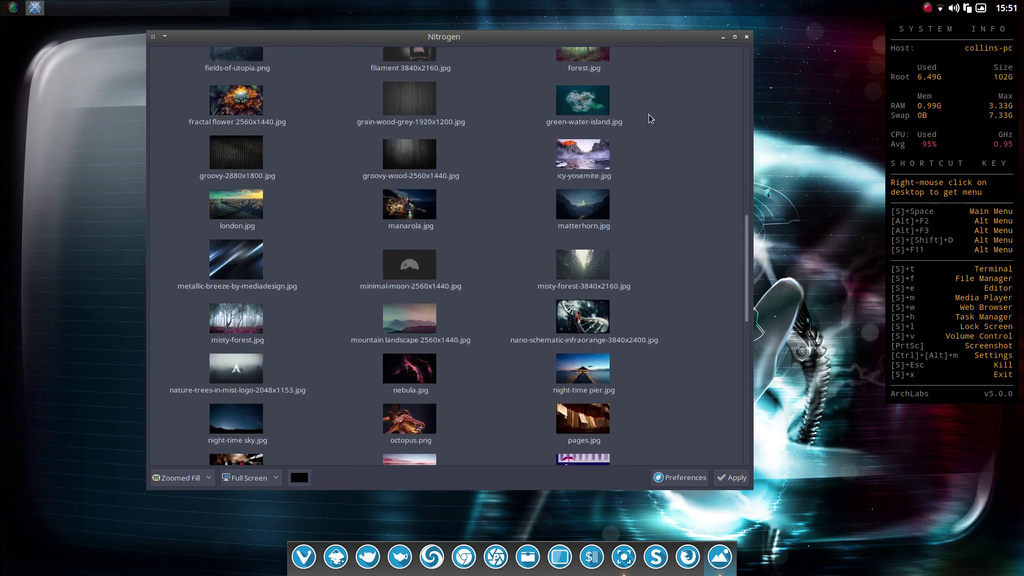
{"action": "scroll", "coordinate": [649, 118], "scroll_direction": "up", "scroll_amount": 5}
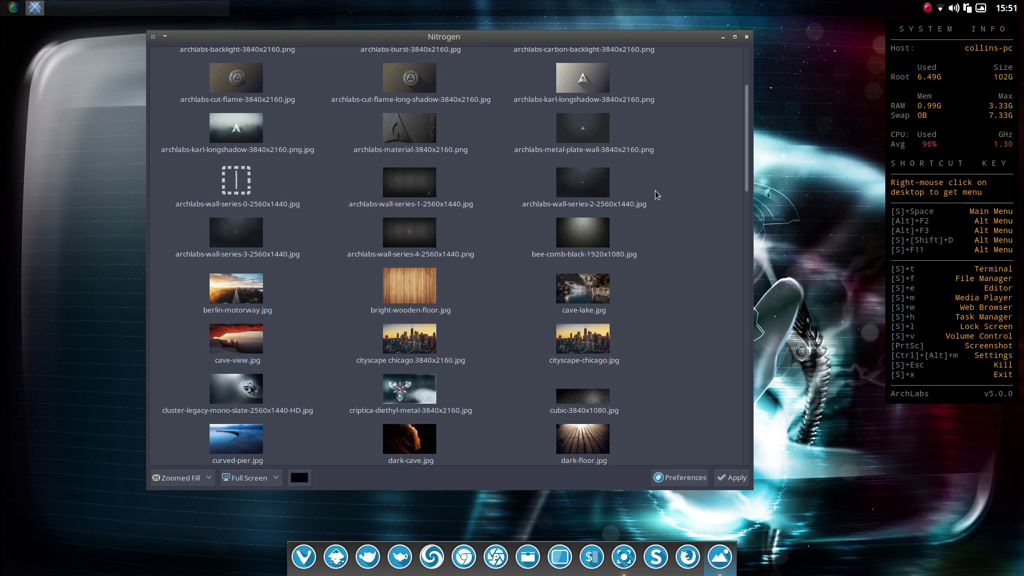
{"action": "left_click", "coordinate": [389, 223]}
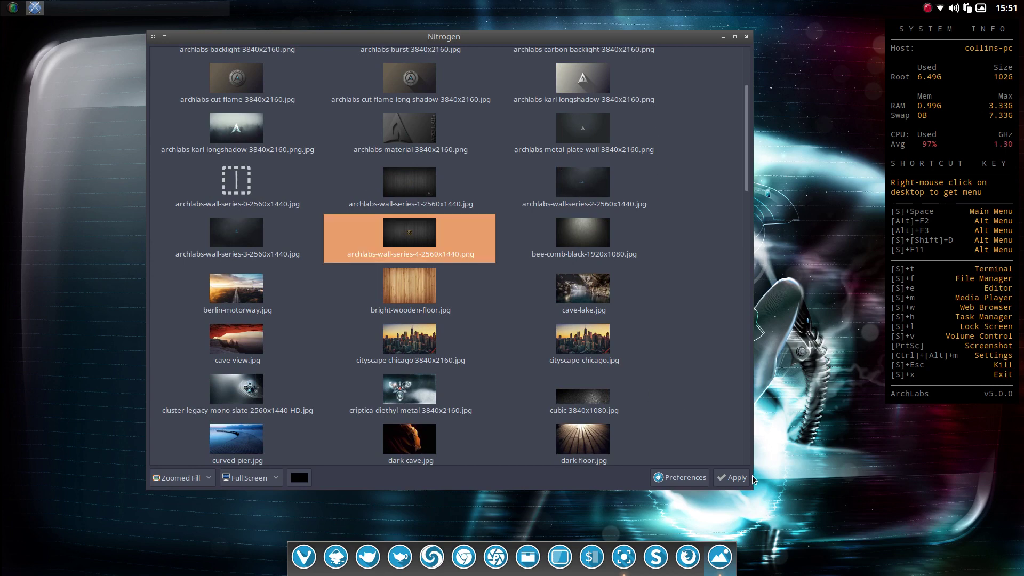
{"action": "left_click", "coordinate": [735, 485]}
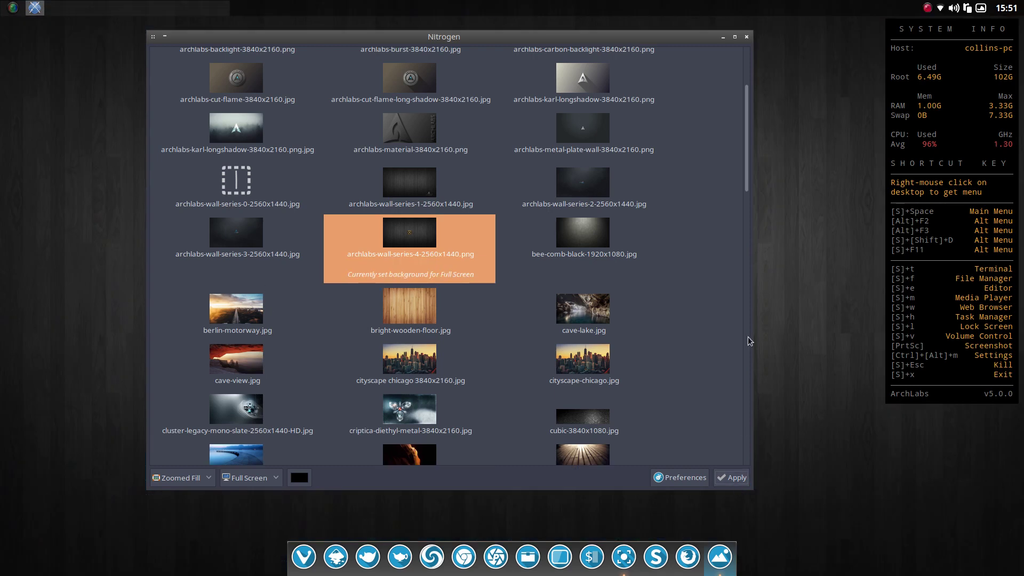
{"action": "left_click", "coordinate": [723, 37]}
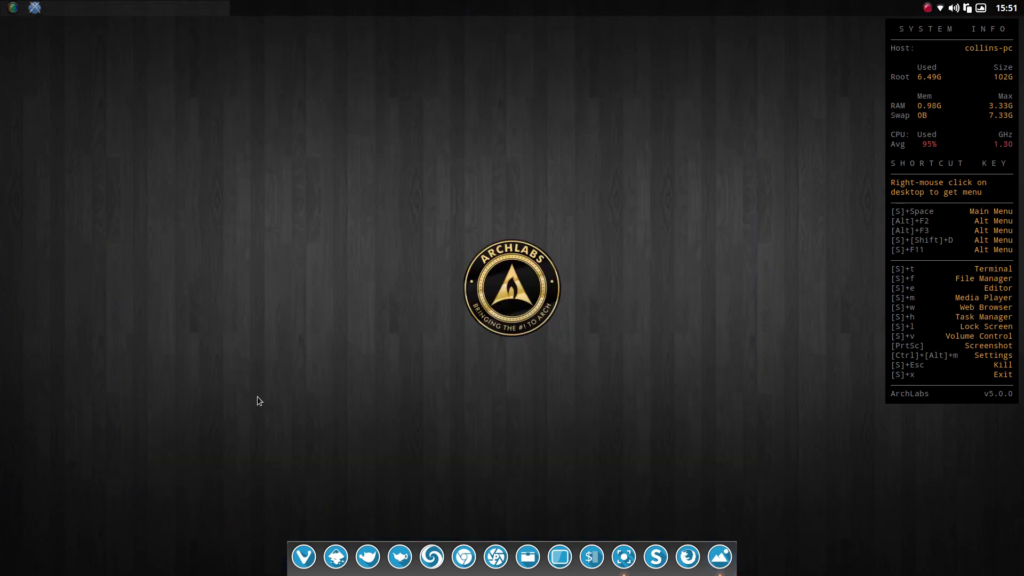
{"action": "left_click", "coordinate": [35, 8]}
Apply air-balloon.jpg as the wallpaper, then reopen and close the Nitrogen picker
{"action": "scroll", "coordinate": [507, 296], "scroll_direction": "down", "scroll_amount": 3}
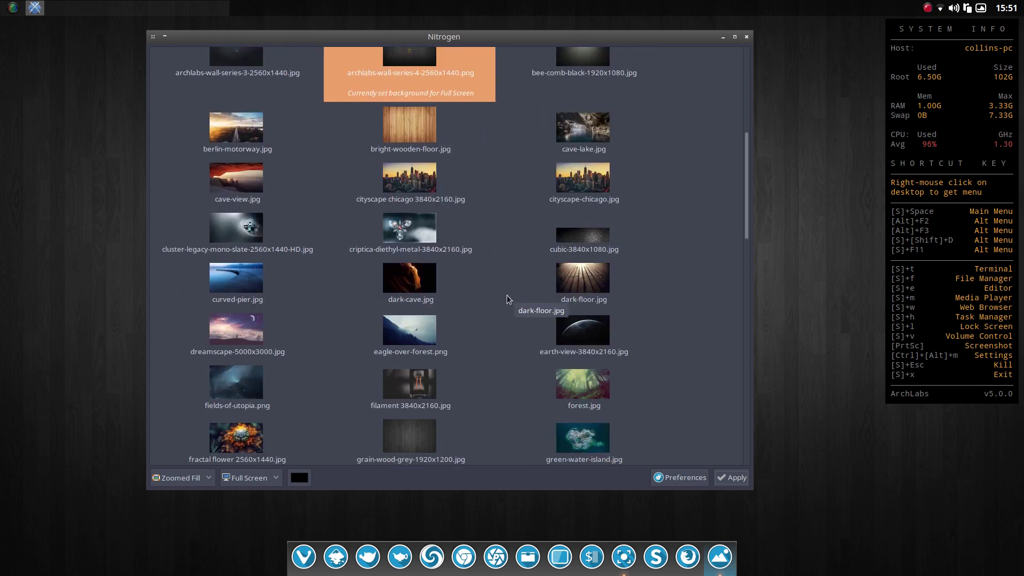
{"action": "scroll", "coordinate": [506, 297], "scroll_direction": "up", "scroll_amount": 6}
{"action": "left_click", "coordinate": [416, 74]}
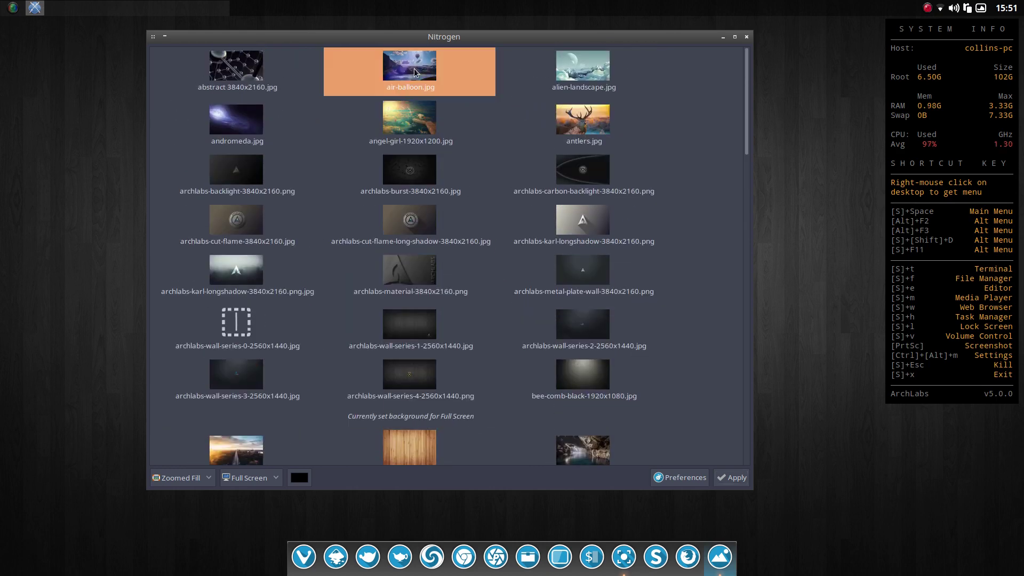
{"action": "left_click", "coordinate": [723, 478]}
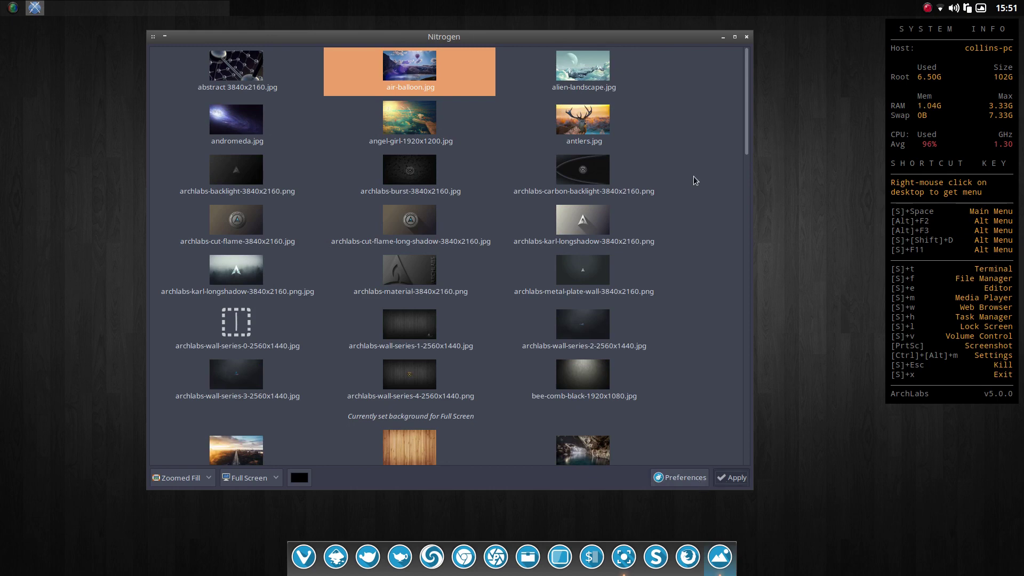
{"action": "left_click", "coordinate": [723, 37]}
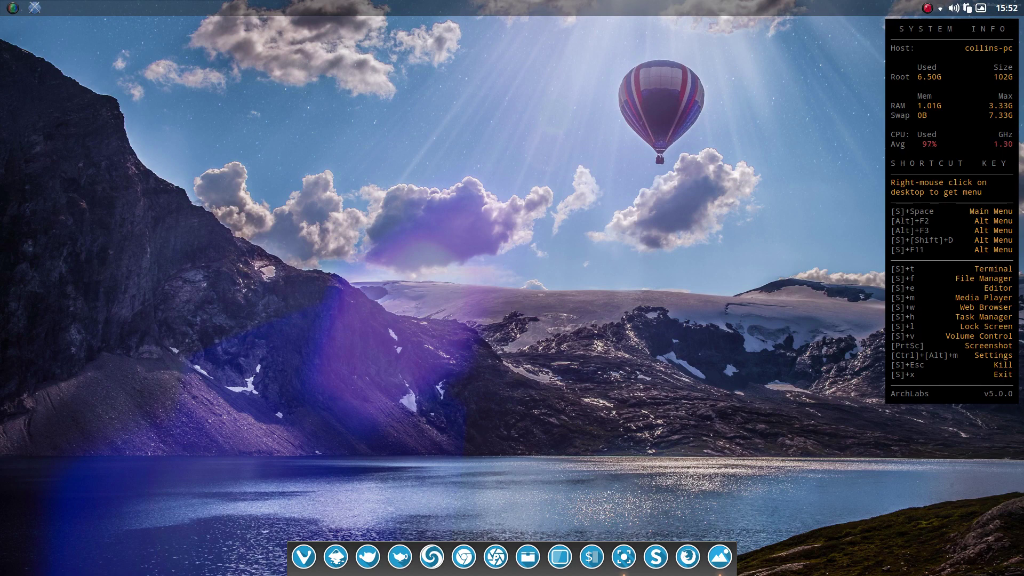
{"action": "left_click", "coordinate": [720, 556]}
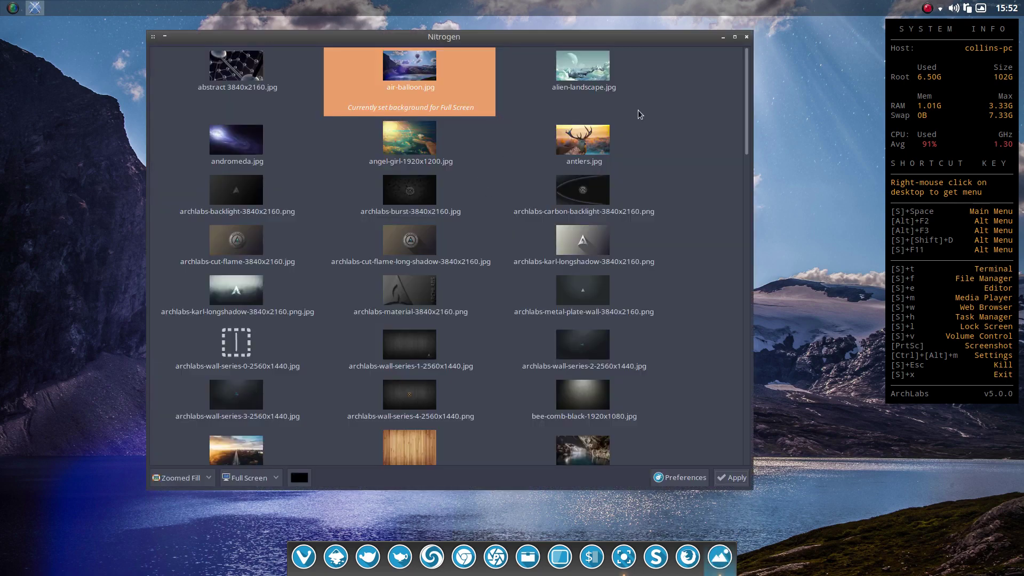
{"action": "left_click", "coordinate": [747, 38]}
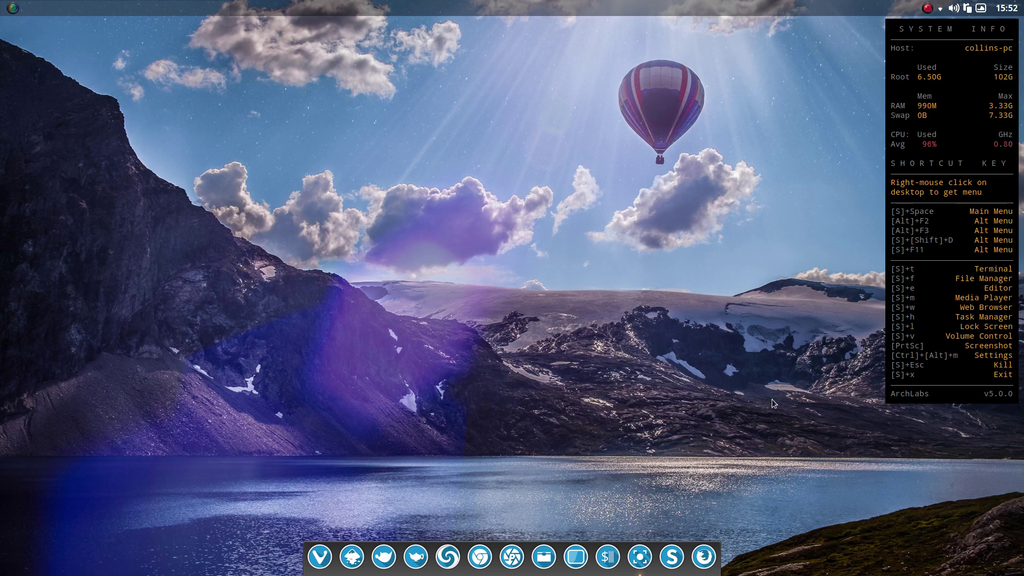
Open the ArchLabs Conky Manager via the desktop menu's Preferences > Conky submenu
{"action": "right_click", "coordinate": [423, 168]}
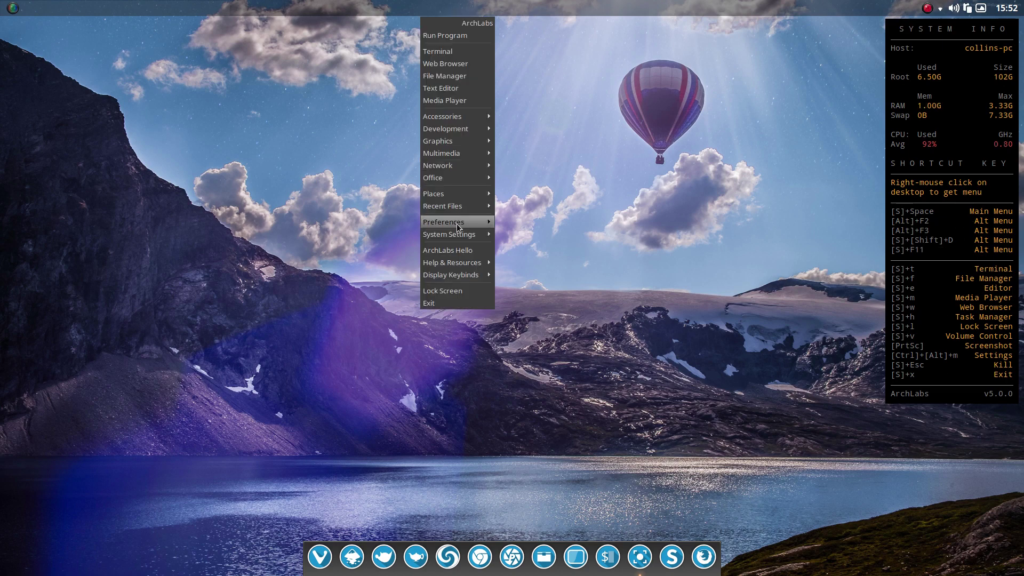
{"action": "mouse_move", "coordinate": [457, 227]}
{"action": "mouse_move", "coordinate": [524, 116]}
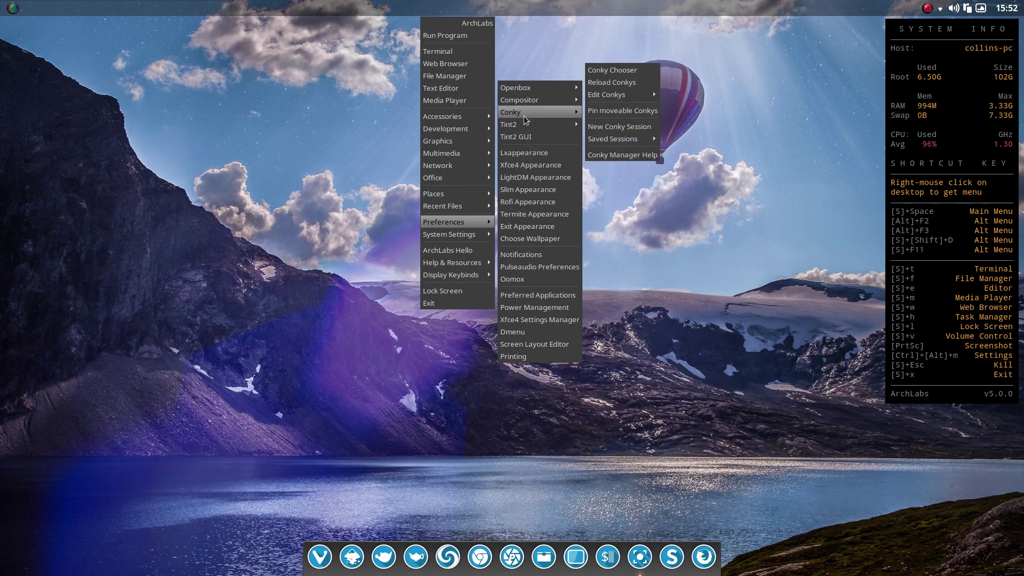
{"action": "left_click", "coordinate": [610, 74]}
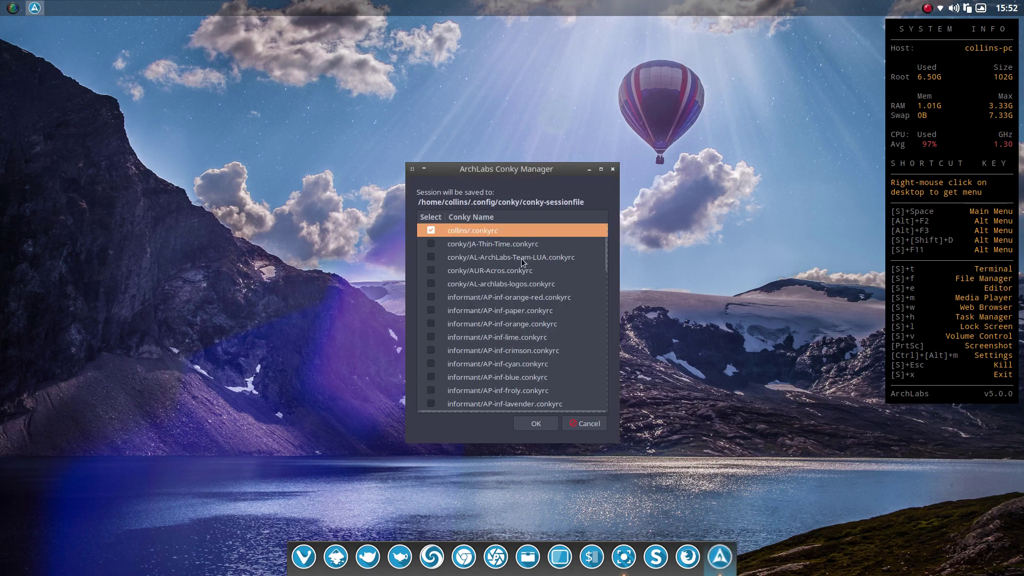
Untick collins/.conkyrc, tick conky/JA-Thin-Time.conkyrc and apply the session with OK
{"action": "left_click", "coordinate": [432, 232]}
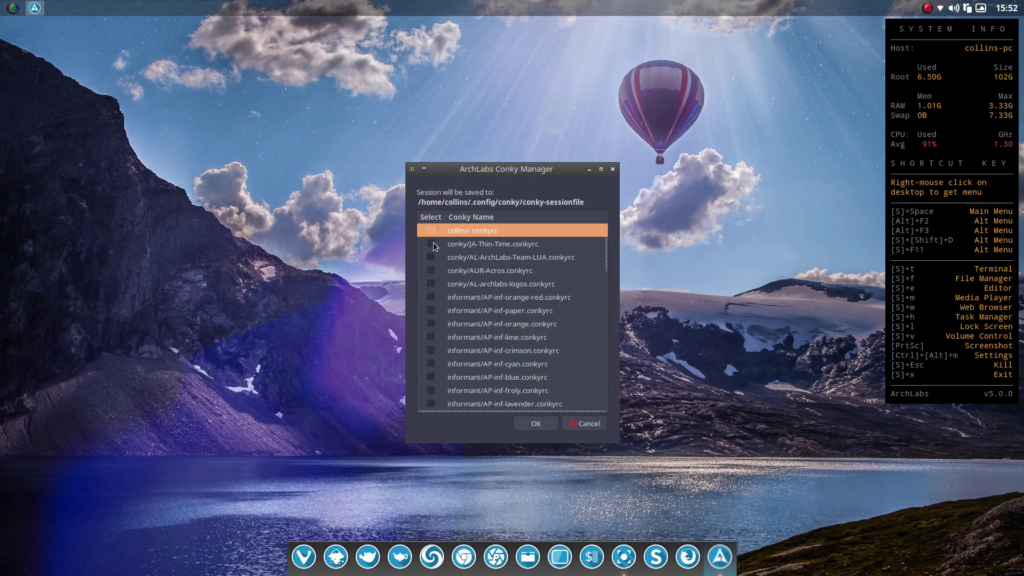
{"action": "left_click", "coordinate": [481, 249]}
{"action": "key", "text": "space"}
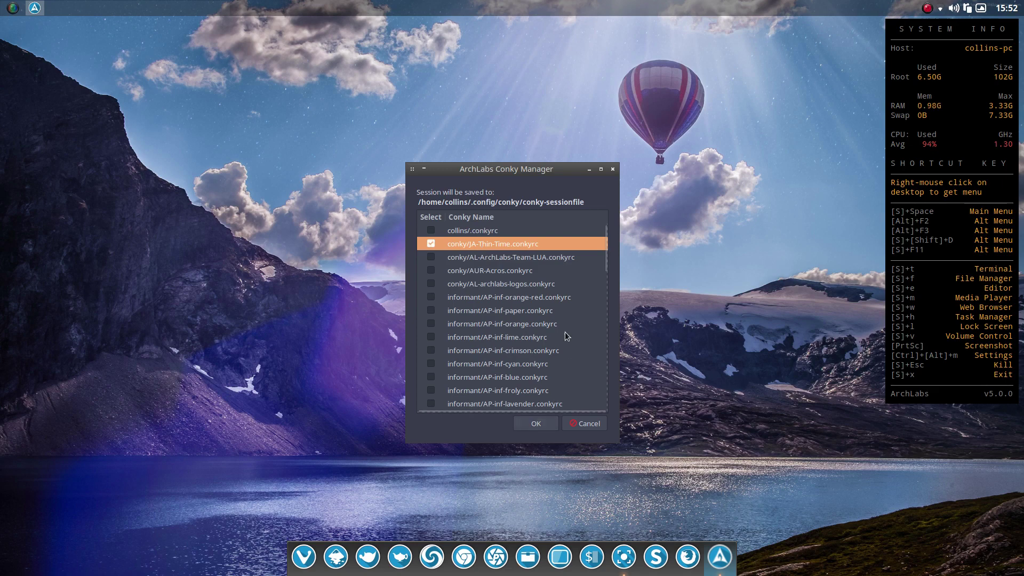
{"action": "scroll", "coordinate": [566, 336], "scroll_direction": "down", "scroll_amount": 5}
{"action": "scroll", "coordinate": [566, 336], "scroll_direction": "down", "scroll_amount": 6}
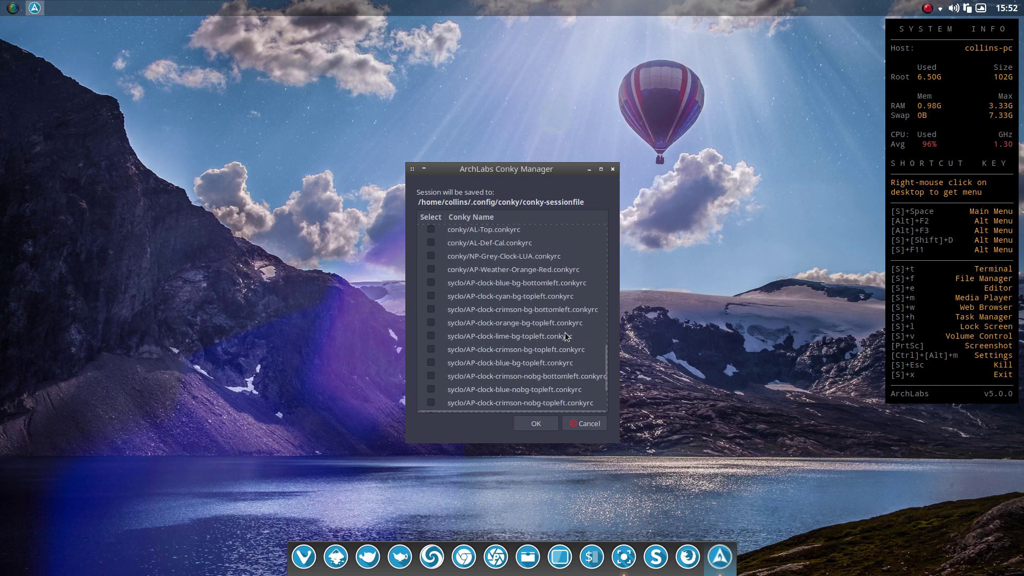
{"action": "scroll", "coordinate": [567, 336], "scroll_direction": "up", "scroll_amount": 12}
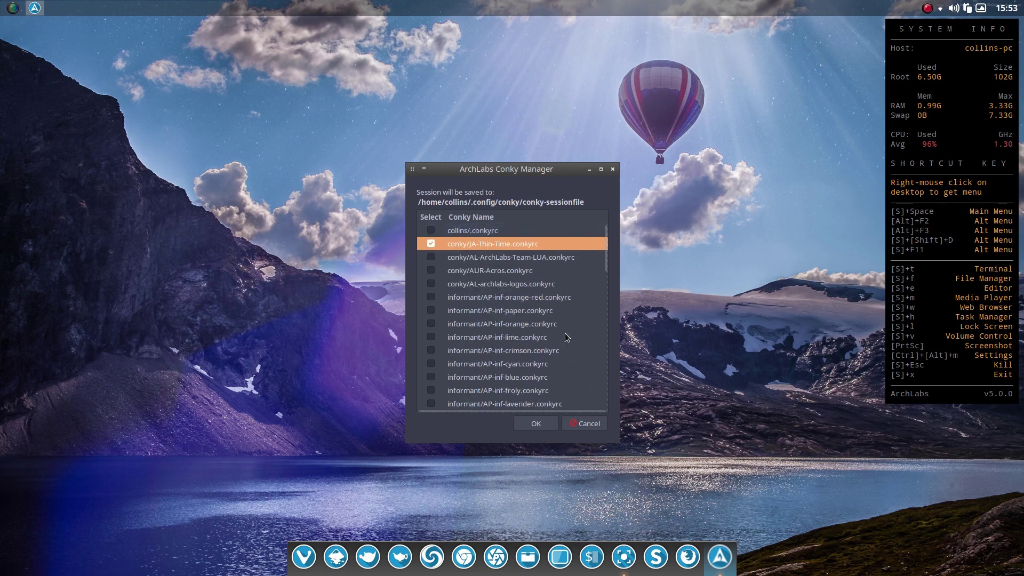
{"action": "left_click", "coordinate": [536, 423]}
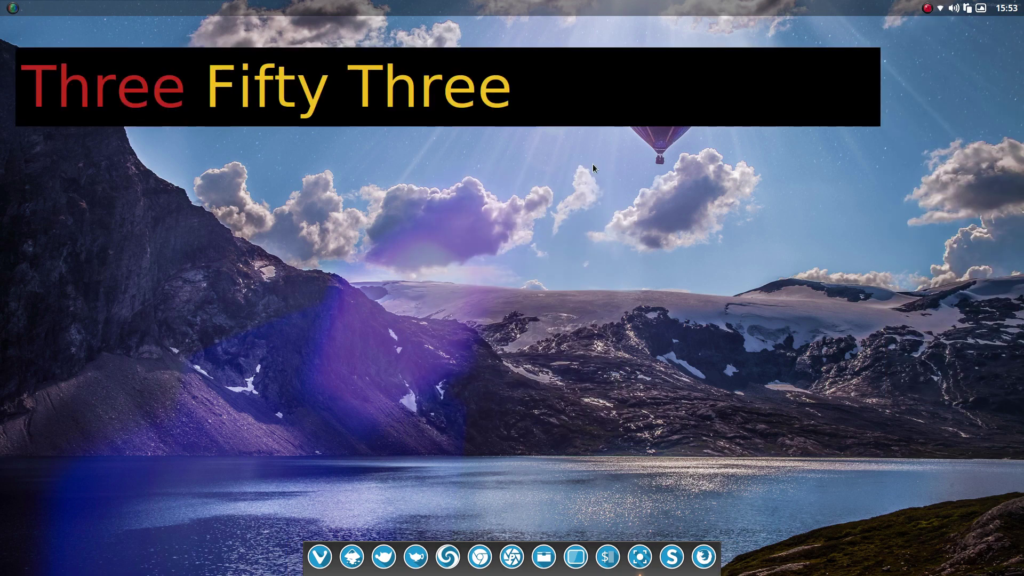
Apply archlabs-material-3840x2160.png as the wallpaper in Nitrogen, then close Nitrogen
{"action": "right_click", "coordinate": [534, 70]}
{"action": "mouse_move", "coordinate": [605, 276]}
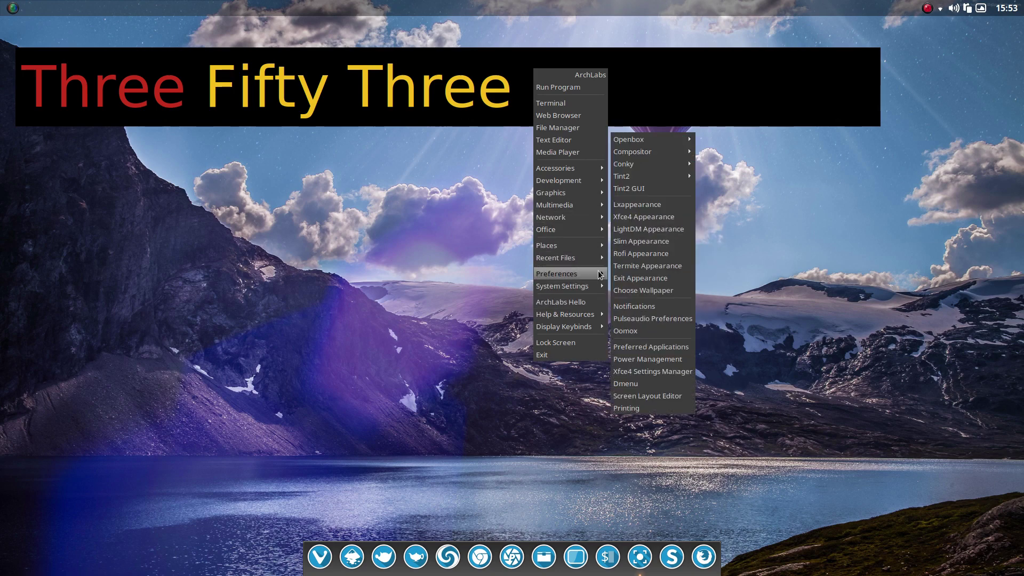
{"action": "left_click", "coordinate": [652, 290]}
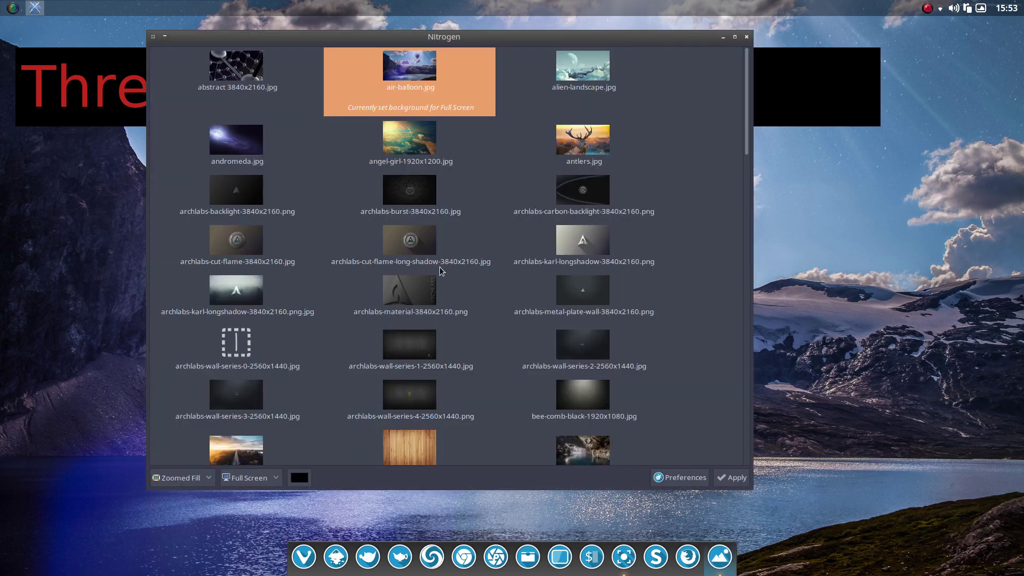
{"action": "left_click", "coordinate": [424, 288]}
{"action": "left_click", "coordinate": [733, 477]}
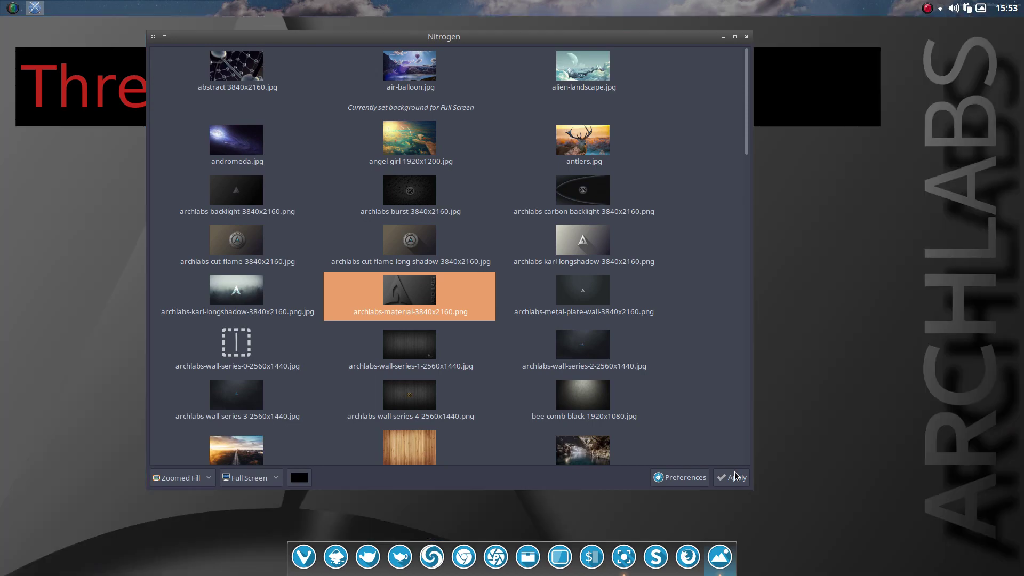
{"action": "left_click", "coordinate": [746, 37]}
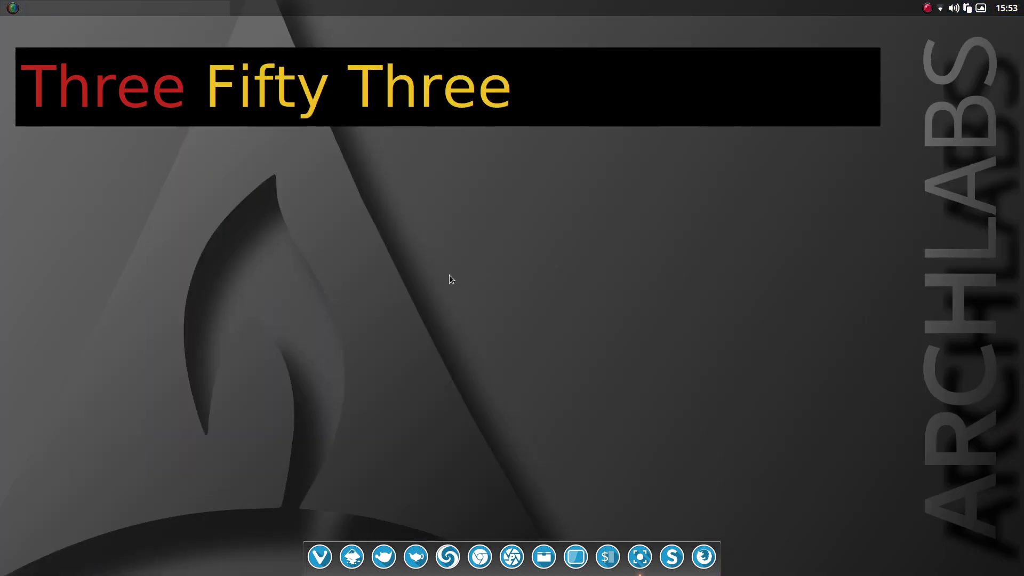
Launch Xfce4 Appearance settings from the desktop menu's Preferences submenu
{"action": "right_click", "coordinate": [331, 261]}
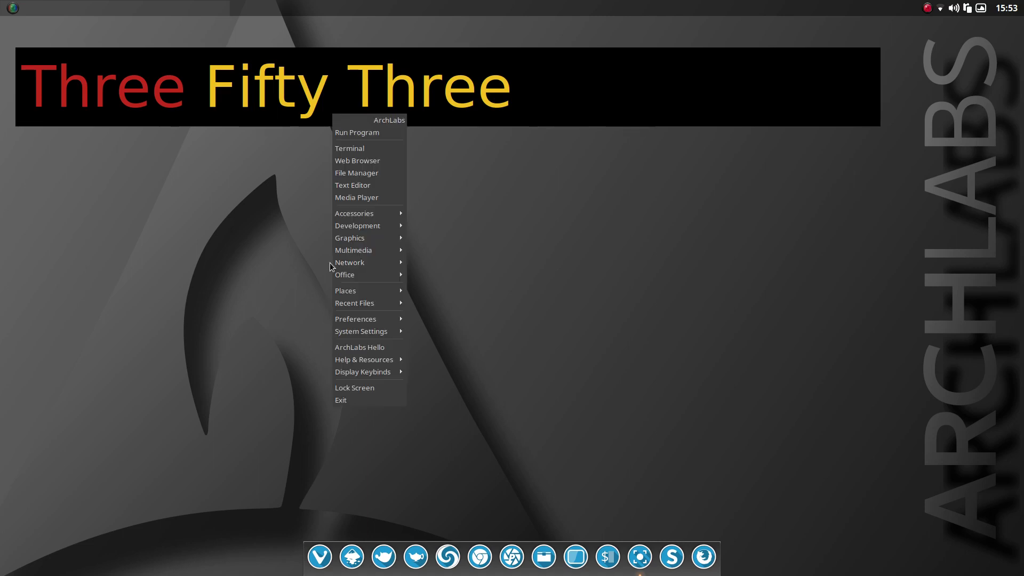
{"action": "mouse_move", "coordinate": [397, 325]}
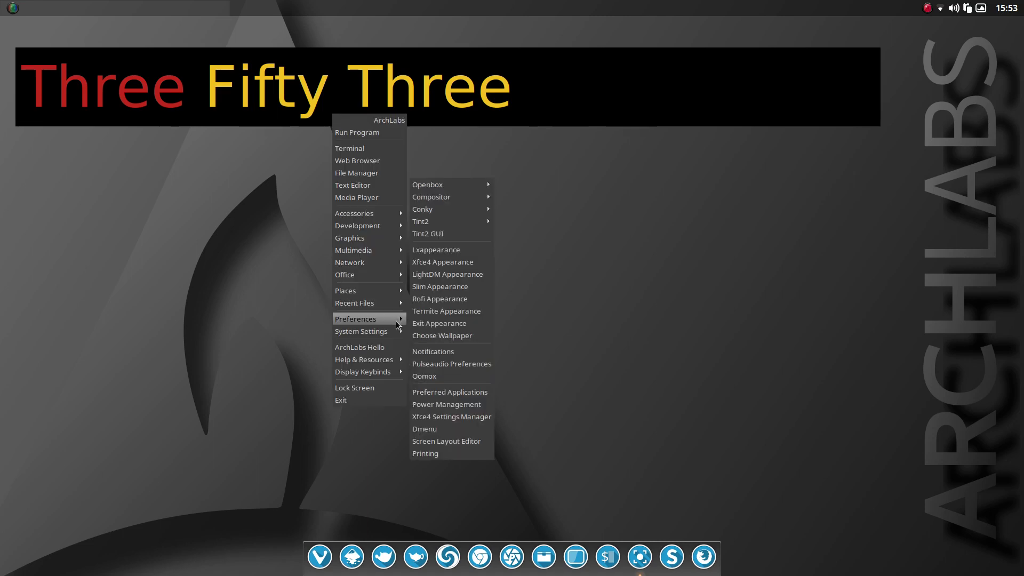
{"action": "left_click", "coordinate": [440, 262]}
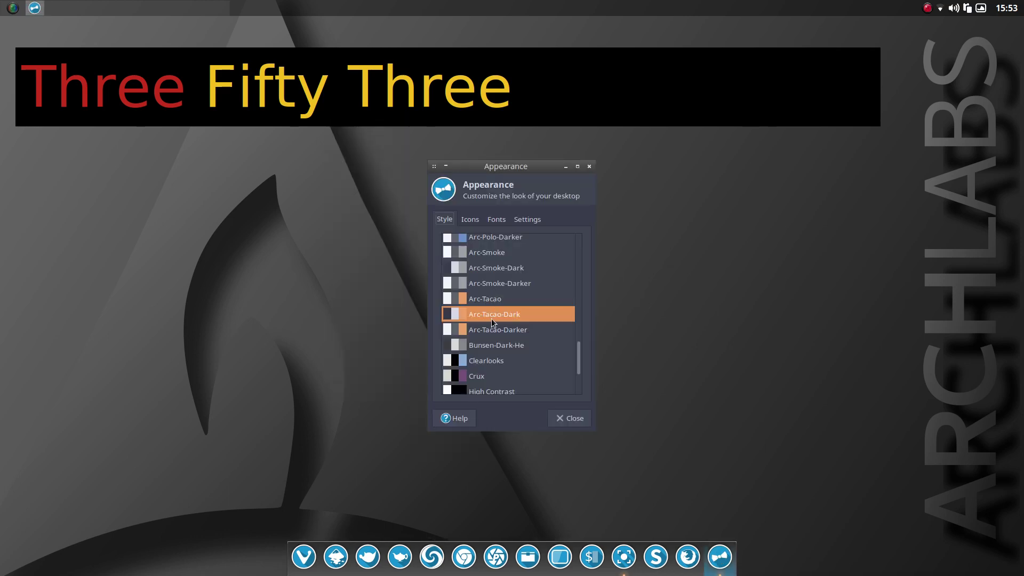
Preview Arc-Polo-Darker and Arc-Papirus-Darker, then settle on the Arc-Papirus-Dark style
{"action": "left_click", "coordinate": [492, 240]}
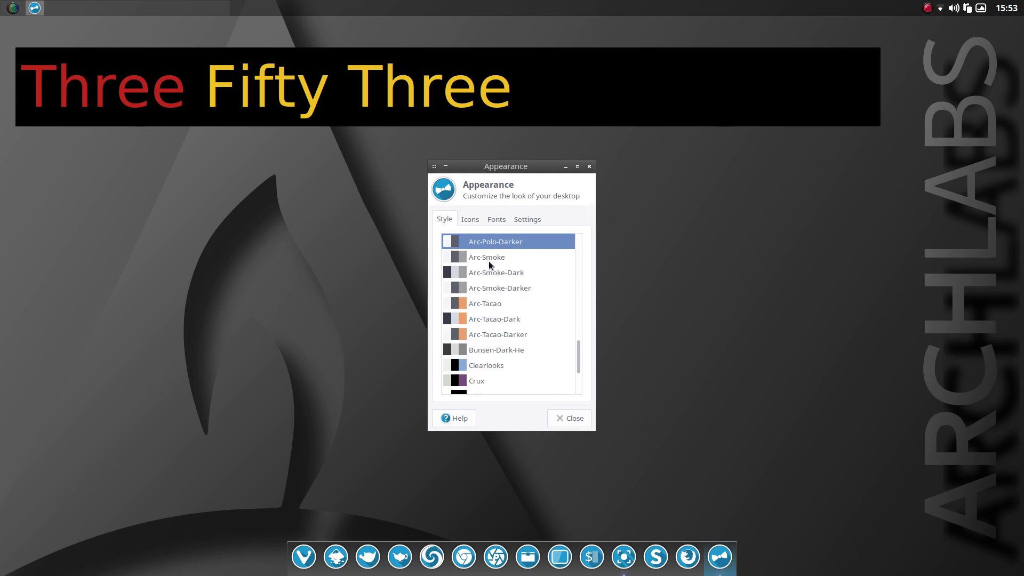
{"action": "scroll", "coordinate": [490, 261], "scroll_direction": "up", "scroll_amount": 3}
{"action": "left_click", "coordinate": [500, 267]}
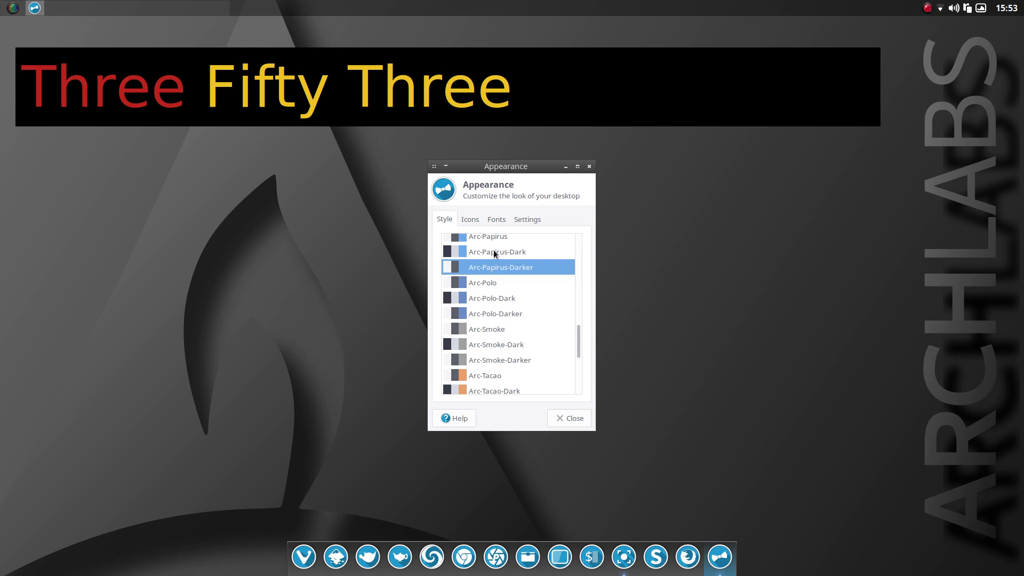
{"action": "left_click", "coordinate": [494, 252]}
Set the icon theme to Surfn Arc
{"action": "left_click", "coordinate": [471, 220]}
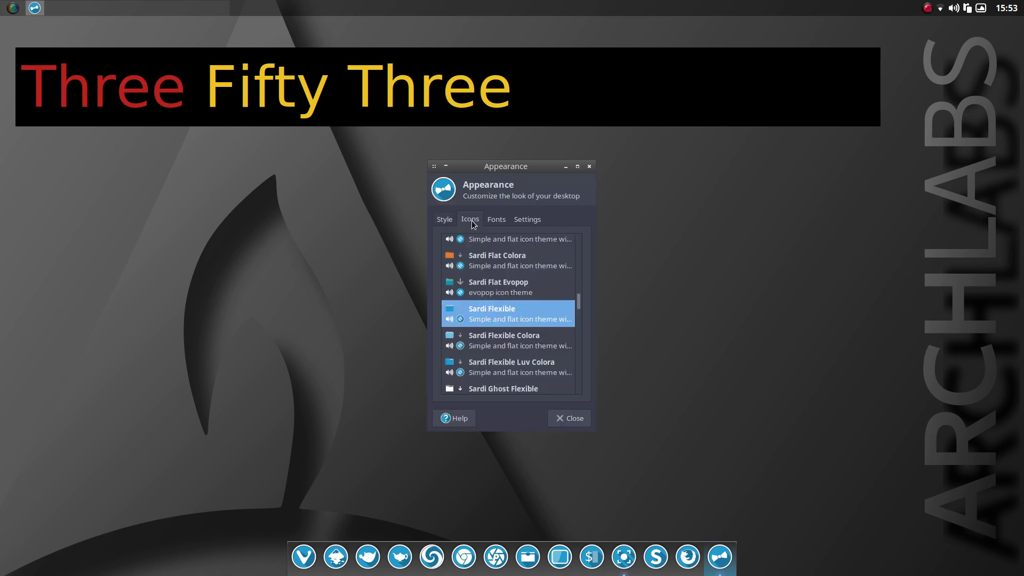
{"action": "scroll", "coordinate": [524, 291], "scroll_direction": "down", "scroll_amount": 10}
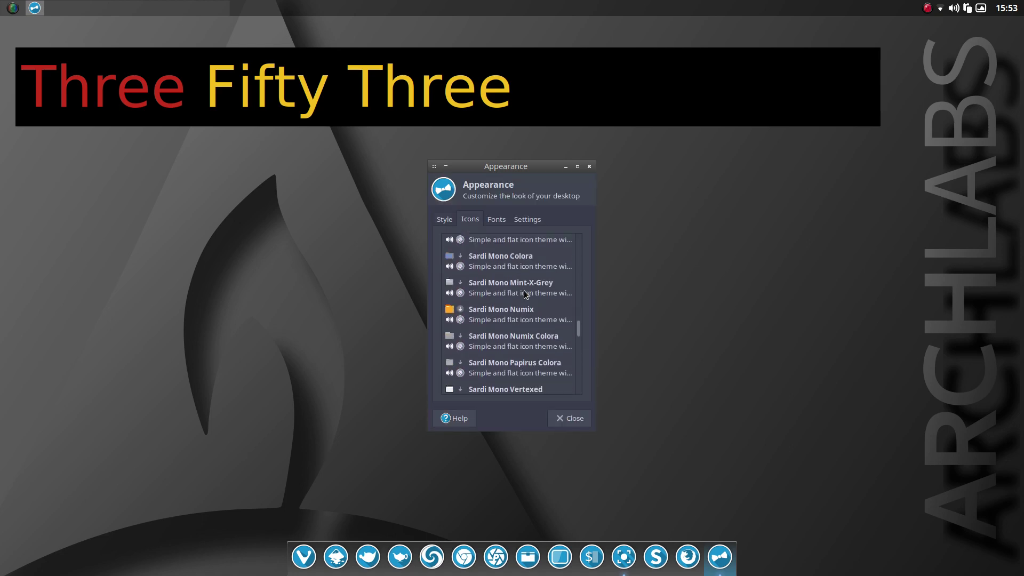
{"action": "scroll", "coordinate": [524, 293], "scroll_direction": "down", "scroll_amount": 5}
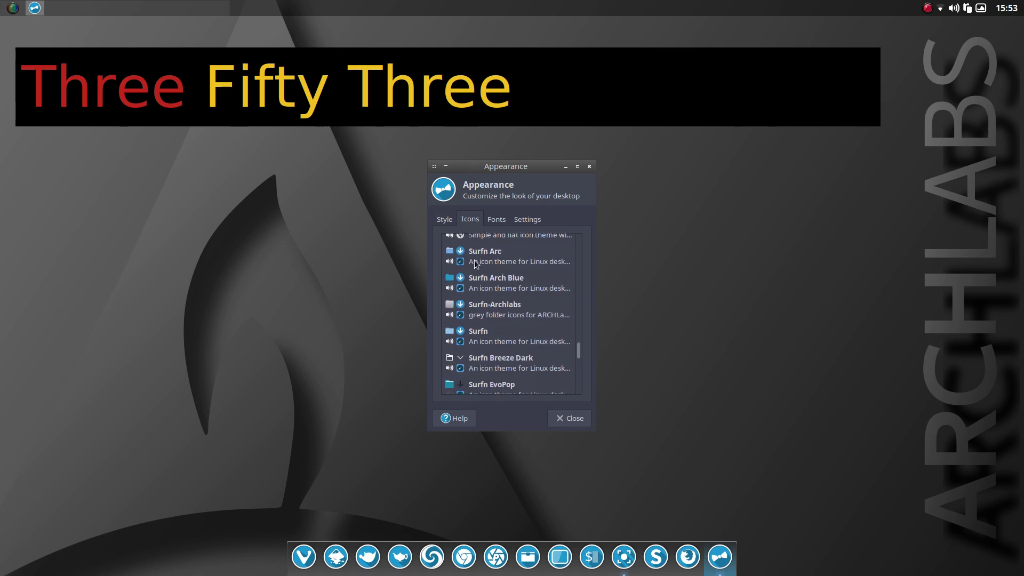
{"action": "left_click", "coordinate": [501, 262]}
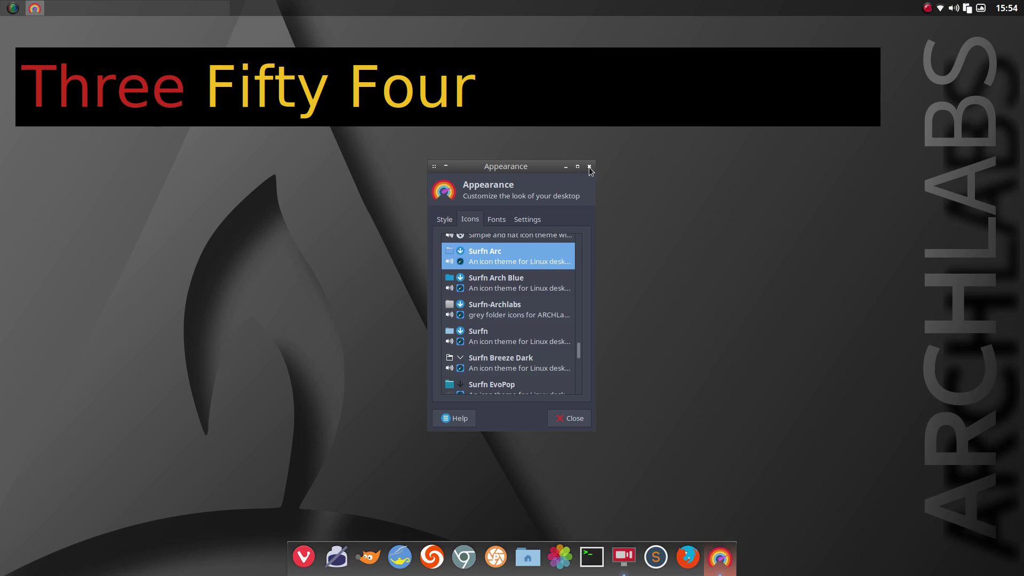
Enable event sounds in the Settings options and close the Appearance dialog
{"action": "left_click", "coordinate": [496, 219]}
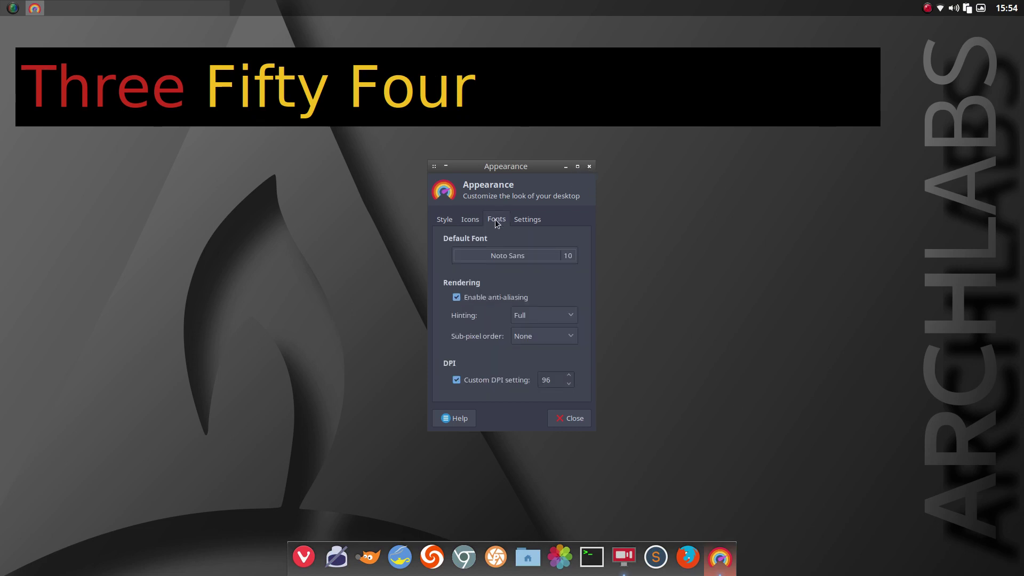
{"action": "left_click", "coordinate": [527, 225]}
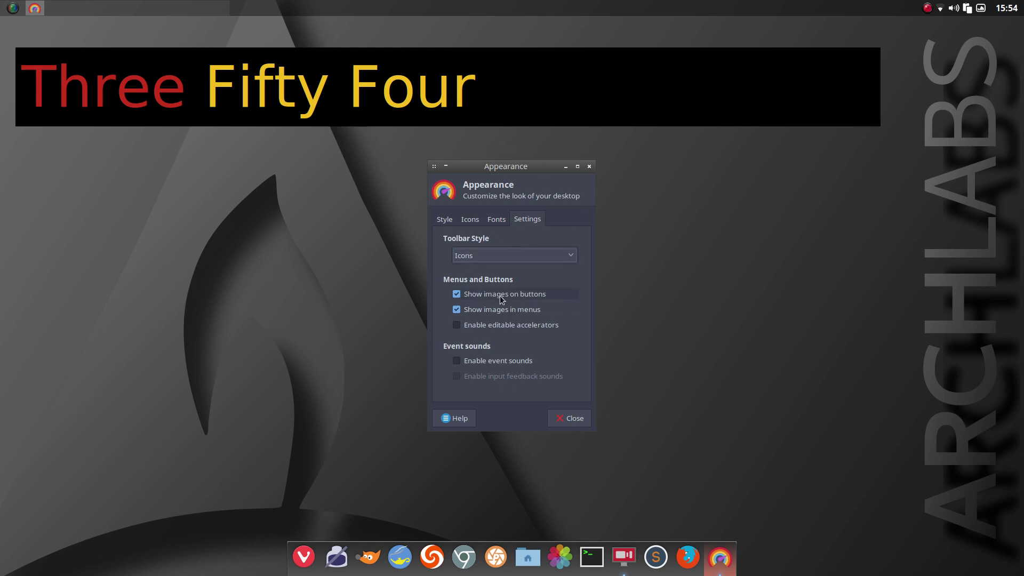
{"action": "left_click", "coordinate": [515, 362]}
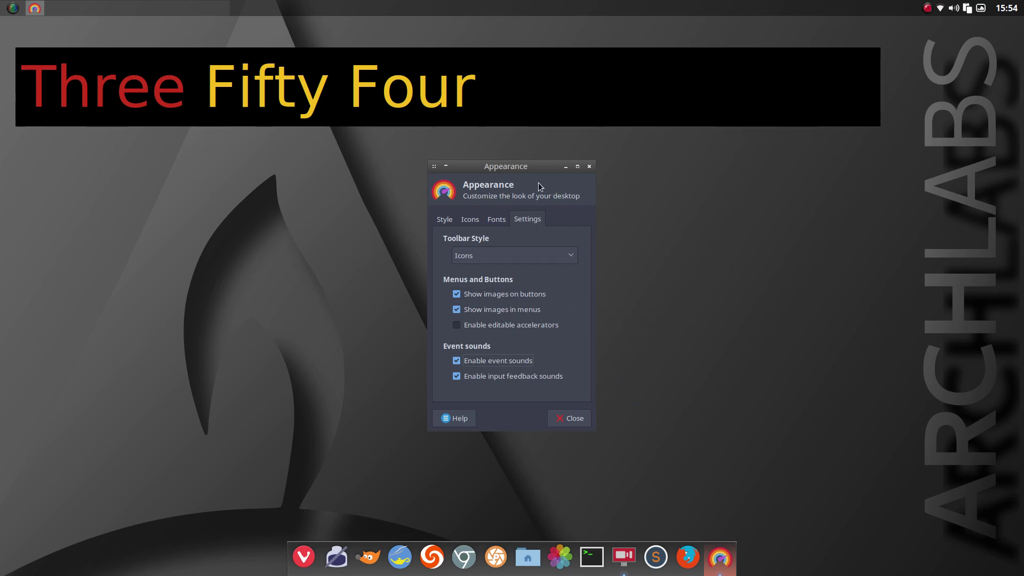
{"action": "left_click", "coordinate": [589, 167]}
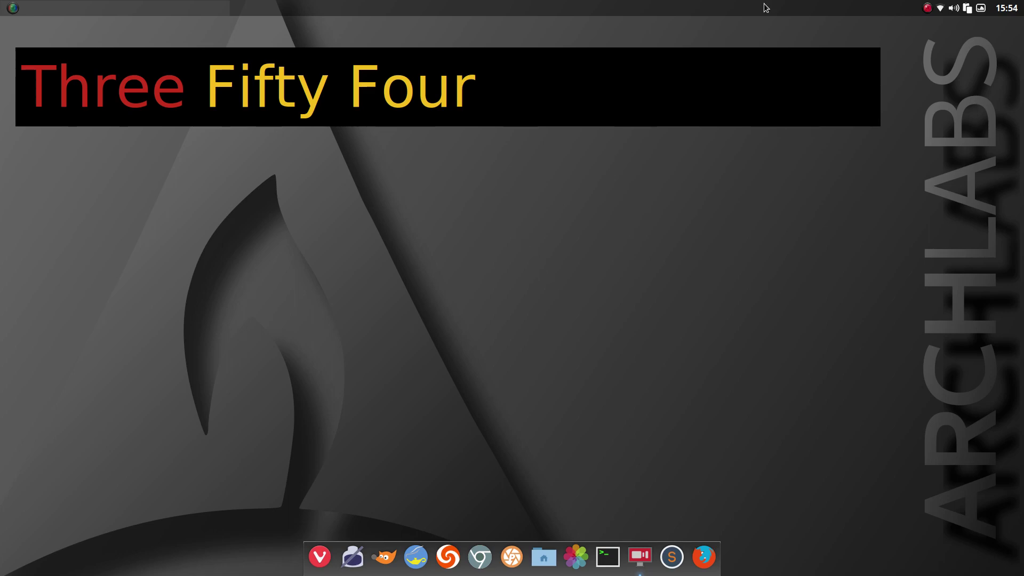
Bring up the Openbox root menu from an empty spot on the desktop
{"action": "right_click", "coordinate": [350, 299]}
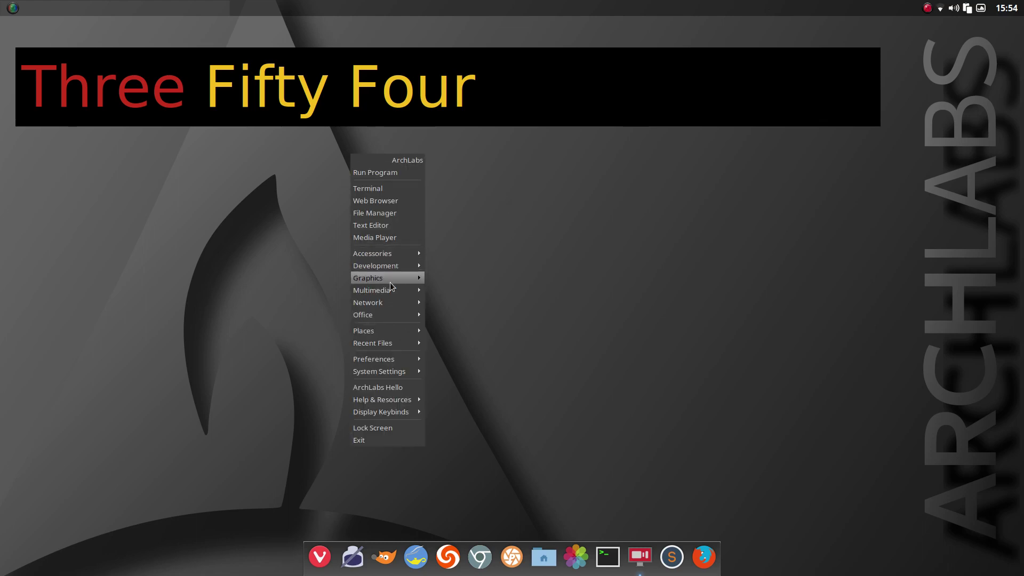